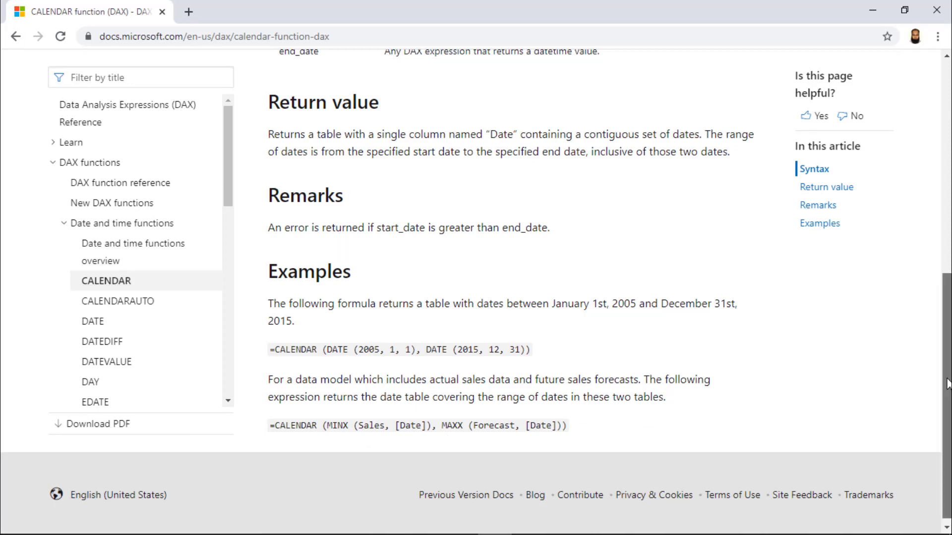
Switch to Power BI Desktop and view the Data table's 60,000 rows in data view
left_click_drag(947, 381, 948, 170)
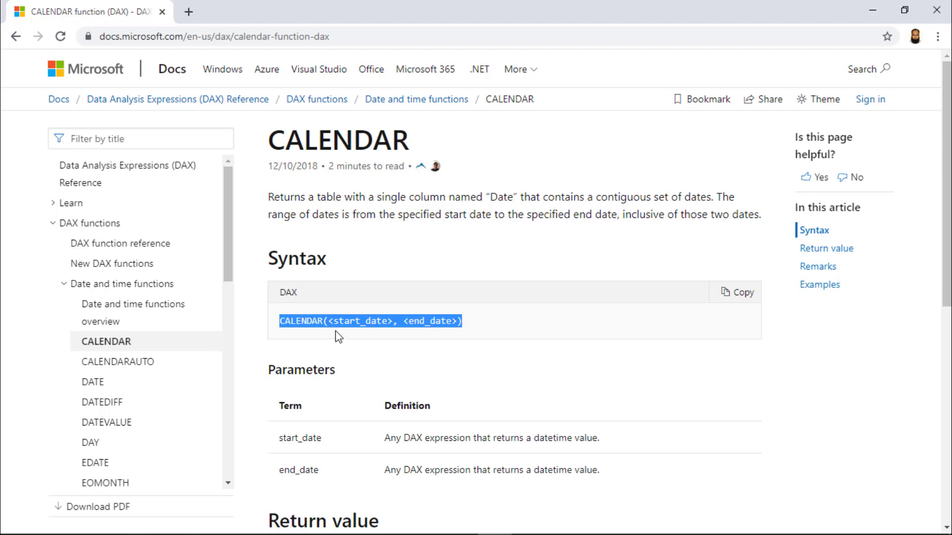
left_click(379, 334)
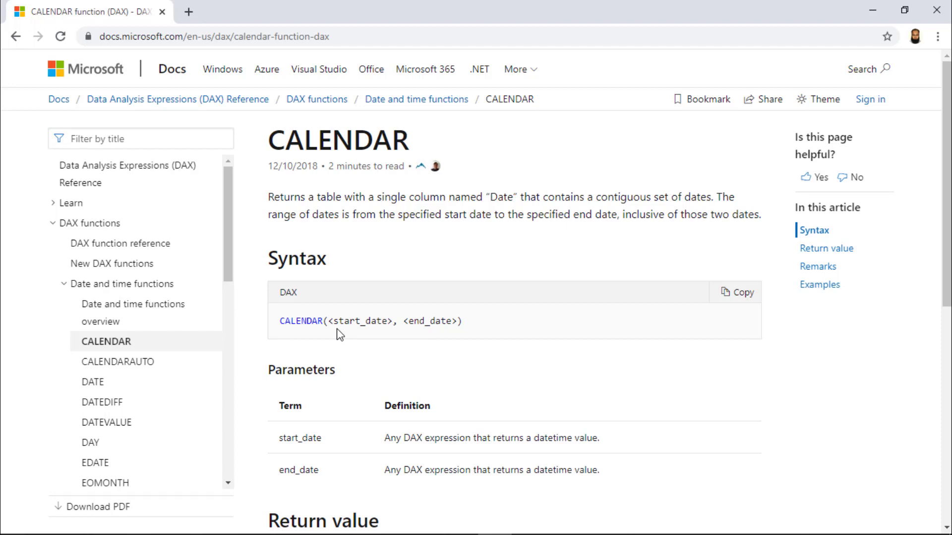
key("alt+Tab")
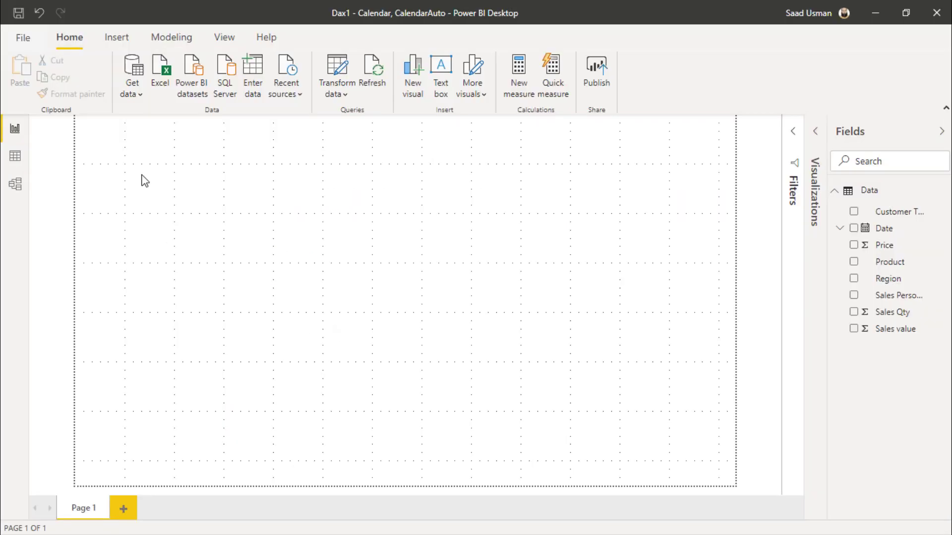
left_click(15, 164)
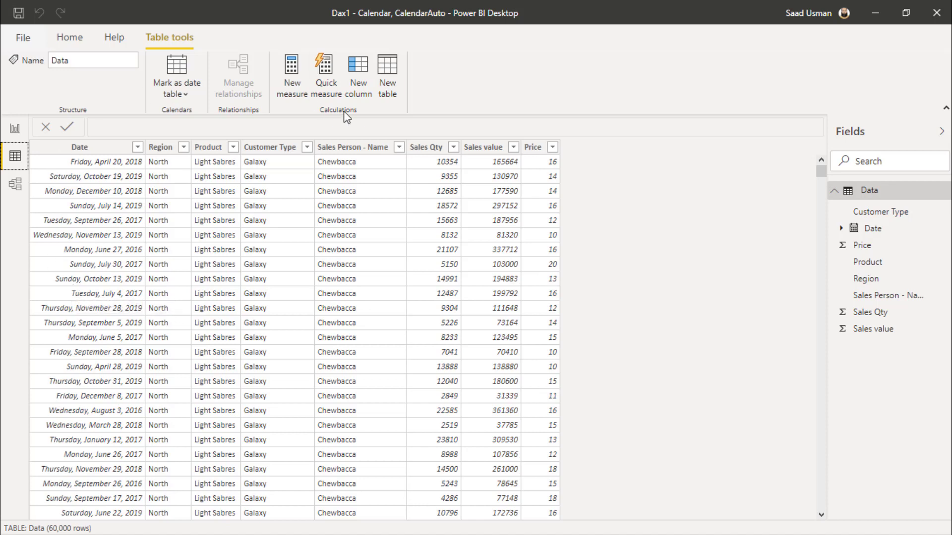
Define a new table Dates = CALENDAR("1/1/2015","12/31/2019")
left_click(389, 92)
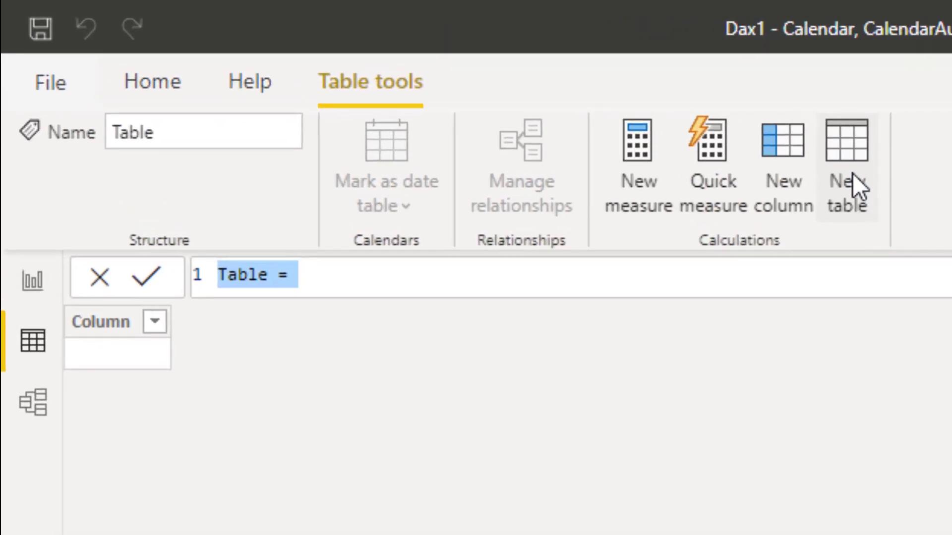
type("Dates")
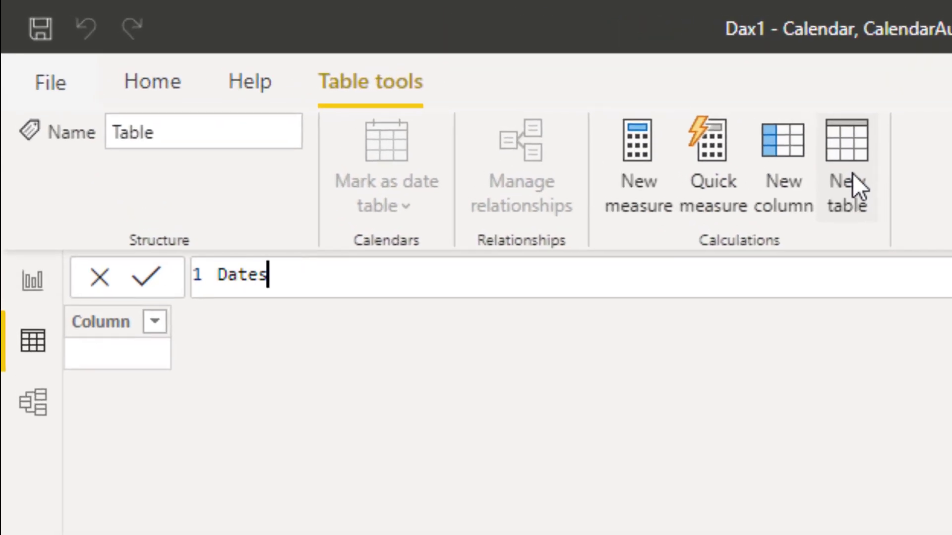
type(" = ca")
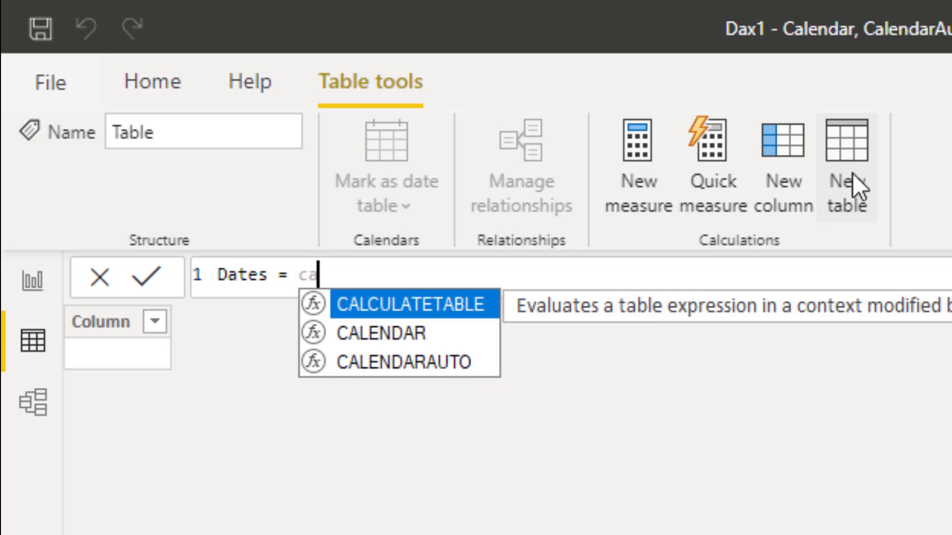
type("lendar(")
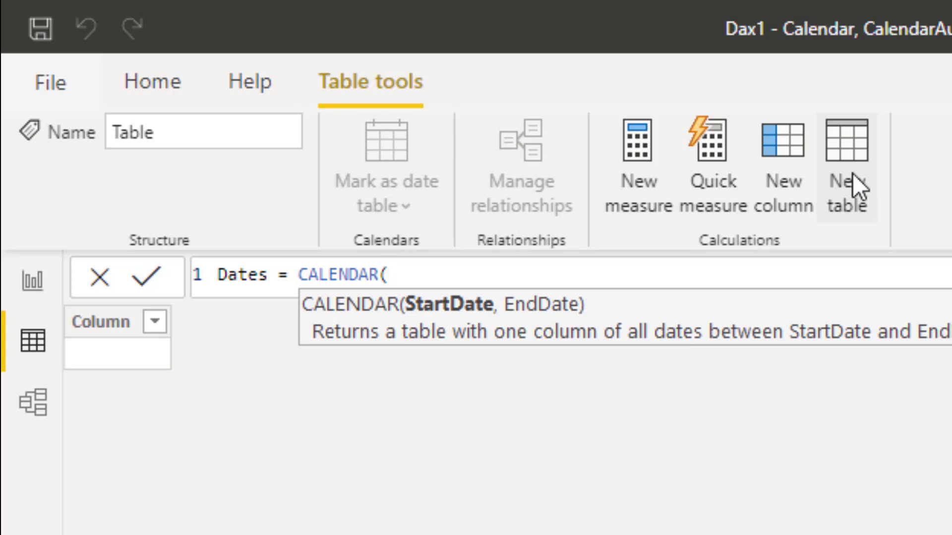
type("\"1/1/2015")
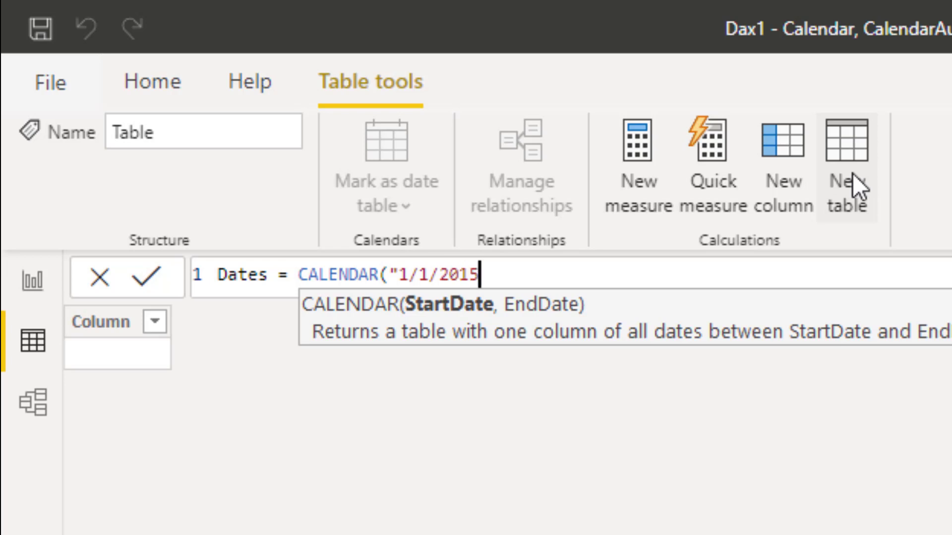
type("\",")
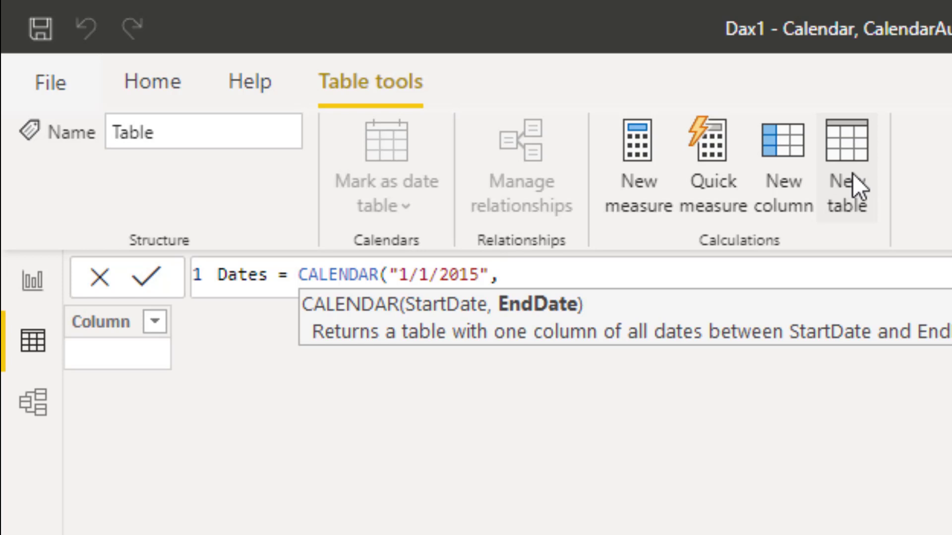
type("\"12/3")
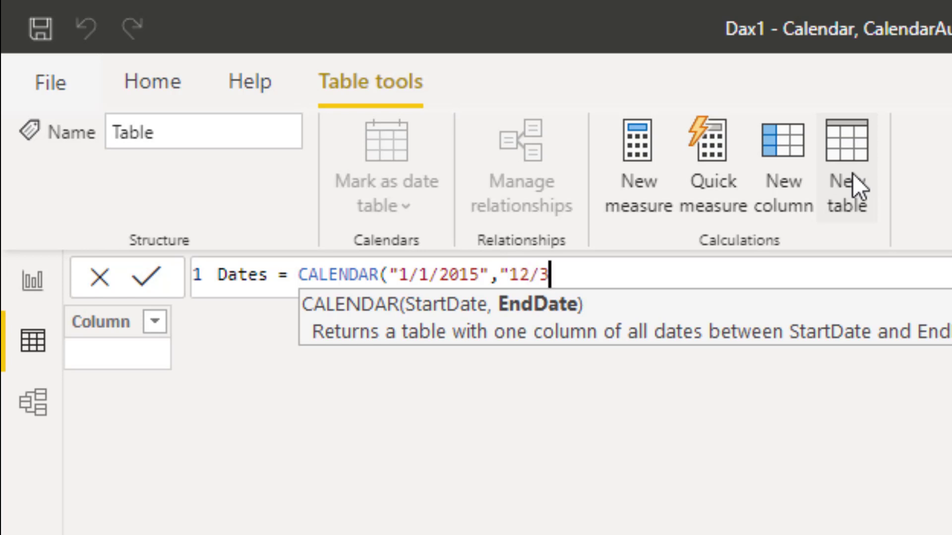
type("1/2019\"")
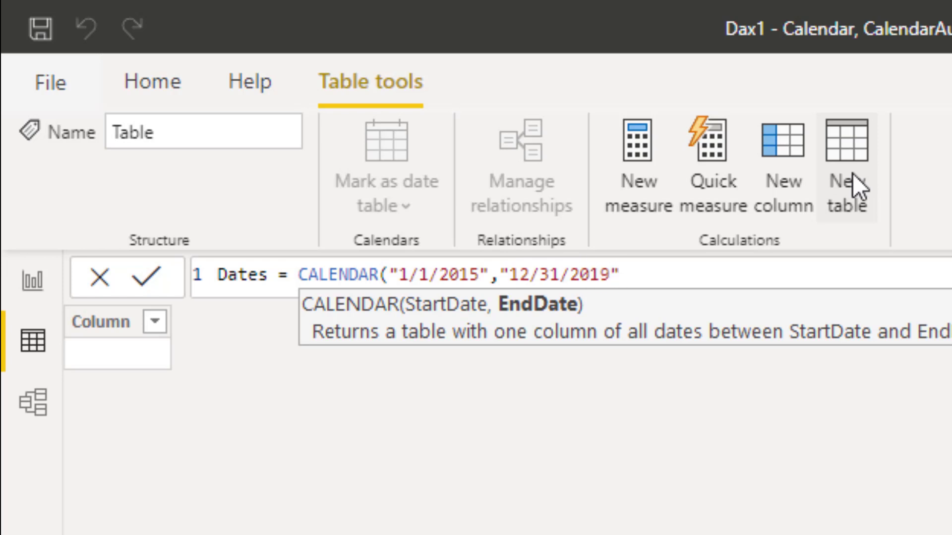
type(")")
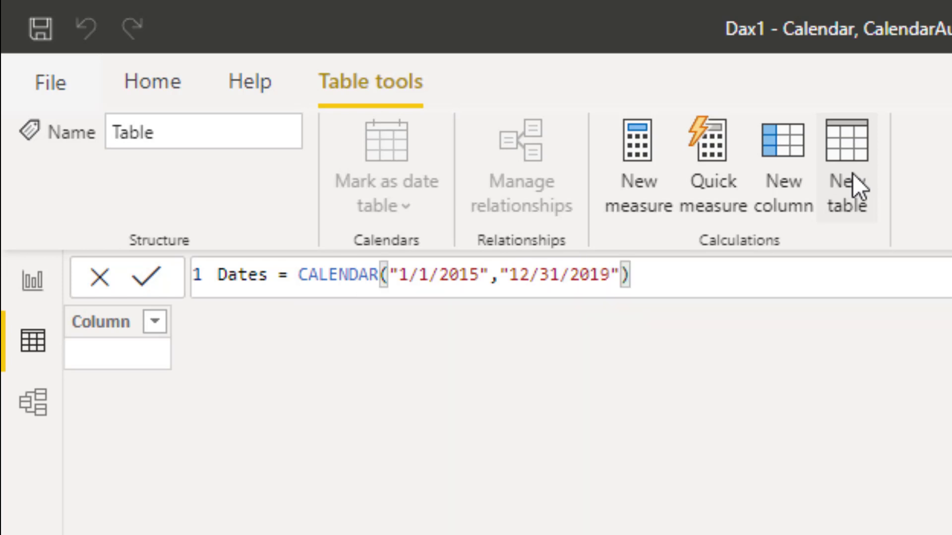
Commit the Dates table and sort its Date column descending, confirming it ends 12/31/2019
key("Return")
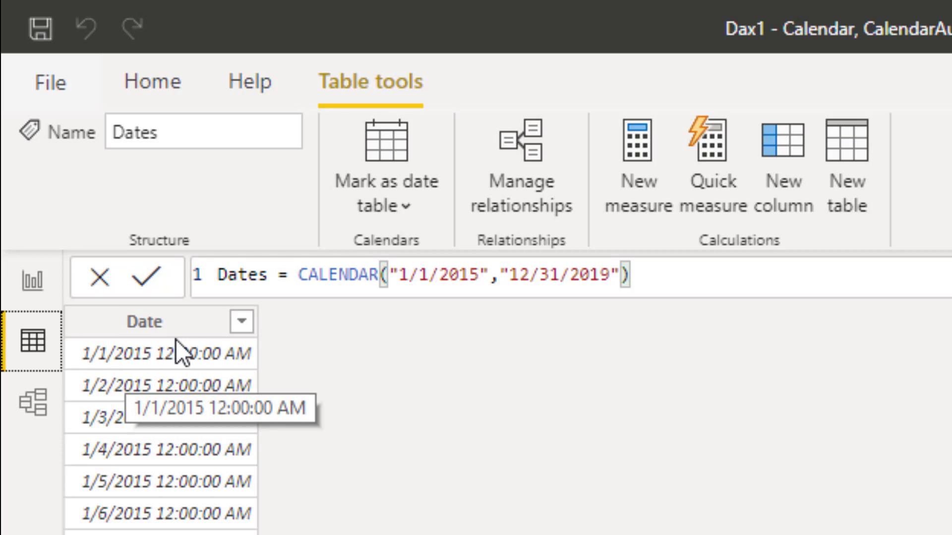
left_click(242, 330)
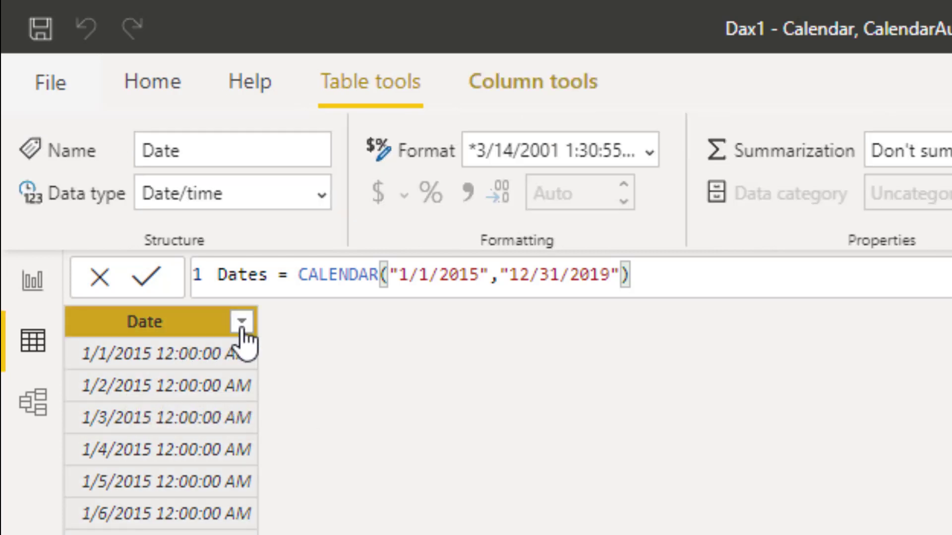
left_click(242, 327)
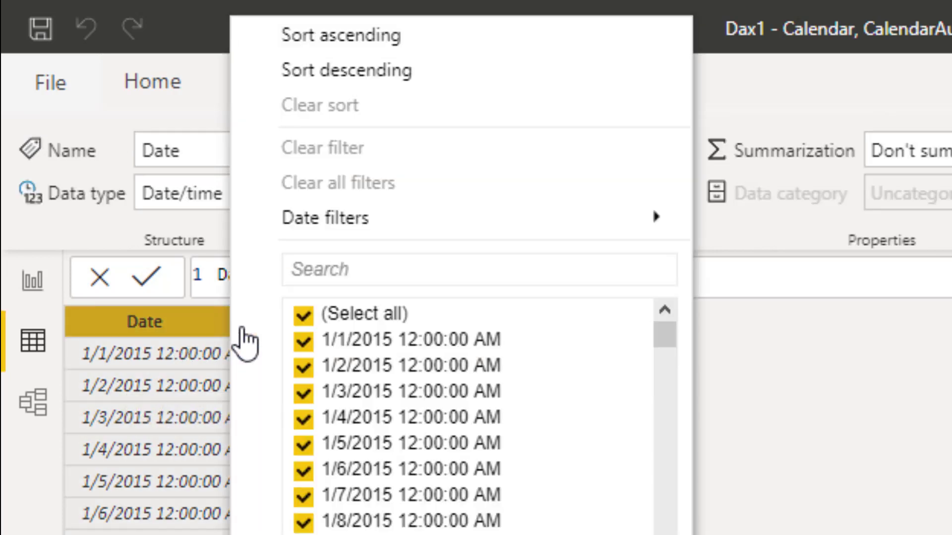
left_click(376, 77)
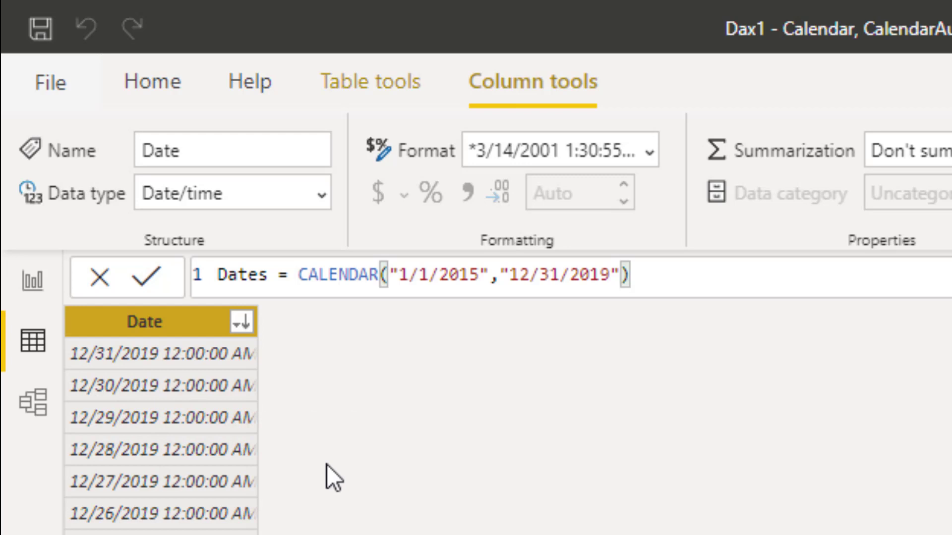
left_click(373, 83)
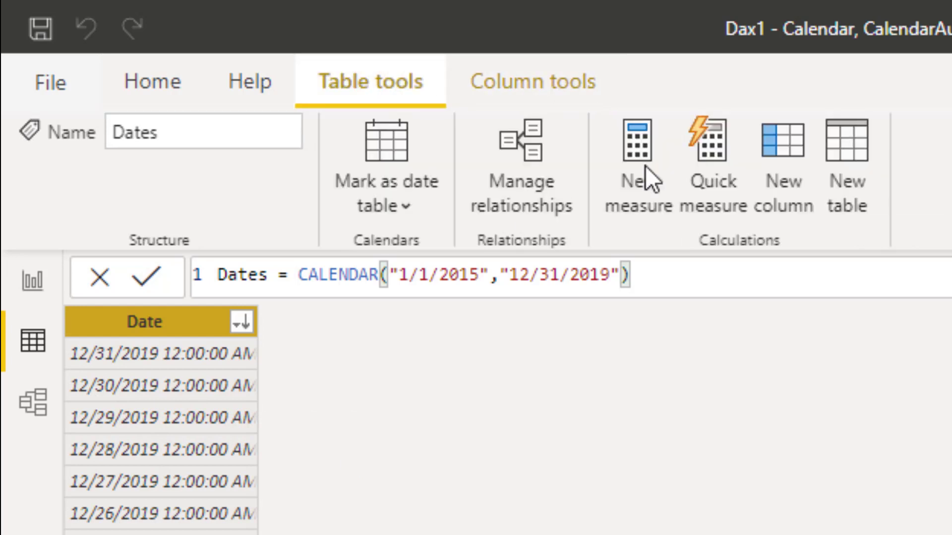
Write the new table formula Dates2 = CALENDAR(DATE(2015,1,1),DATE(2019,12,31))
left_click(858, 183)
type("d")
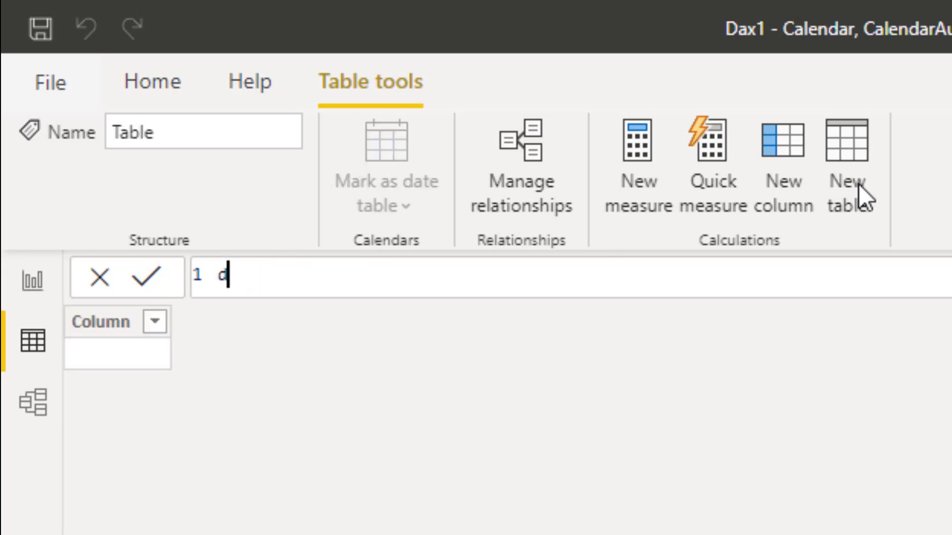
key("BackSpace")
type("Dates")
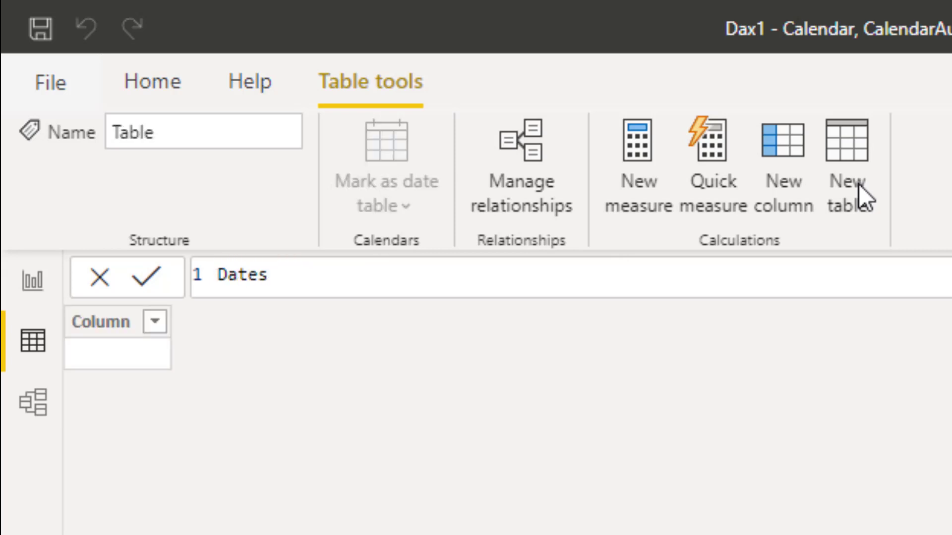
type("2 = ")
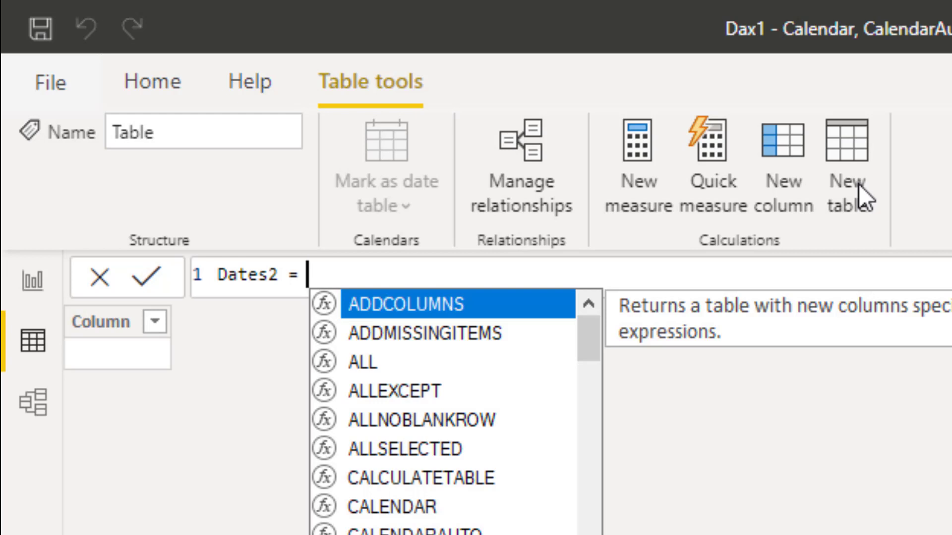
type("calend")
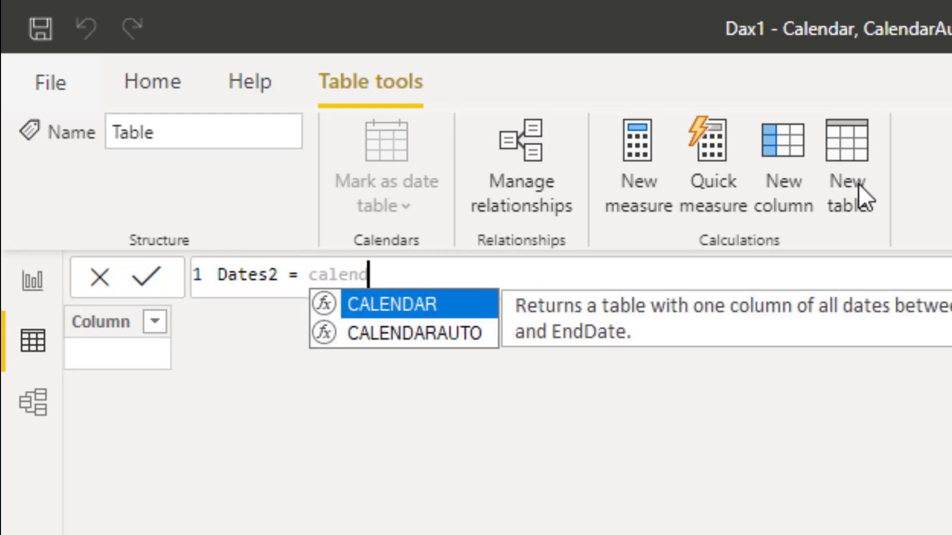
key("Tab")
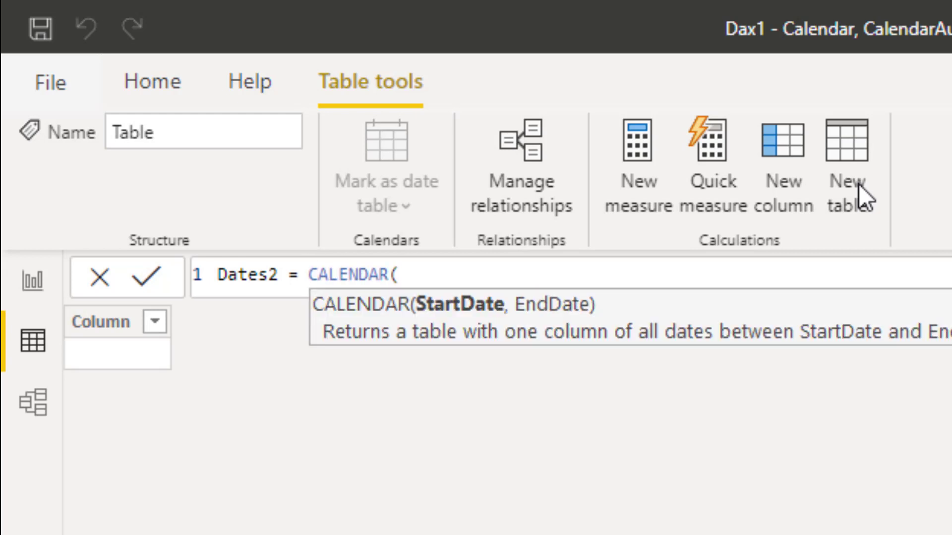
type("date")
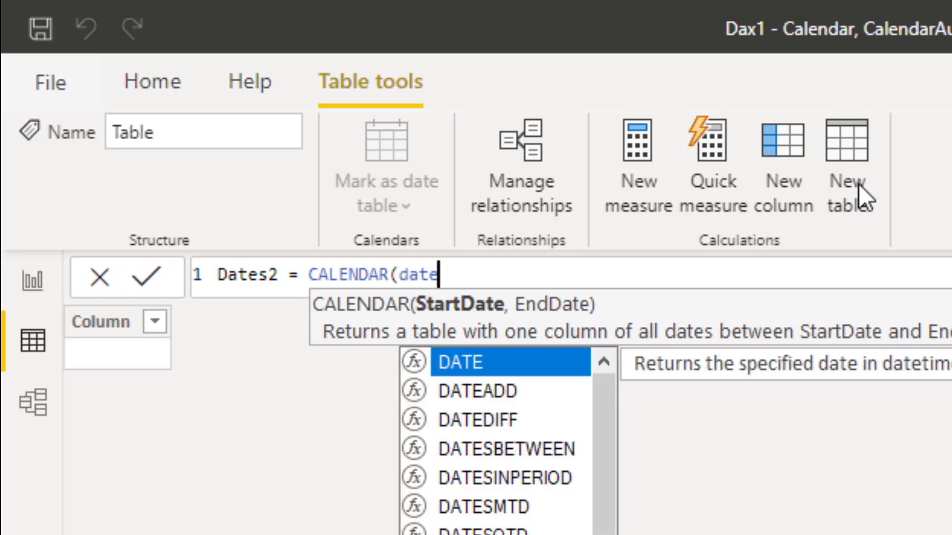
key("Tab")
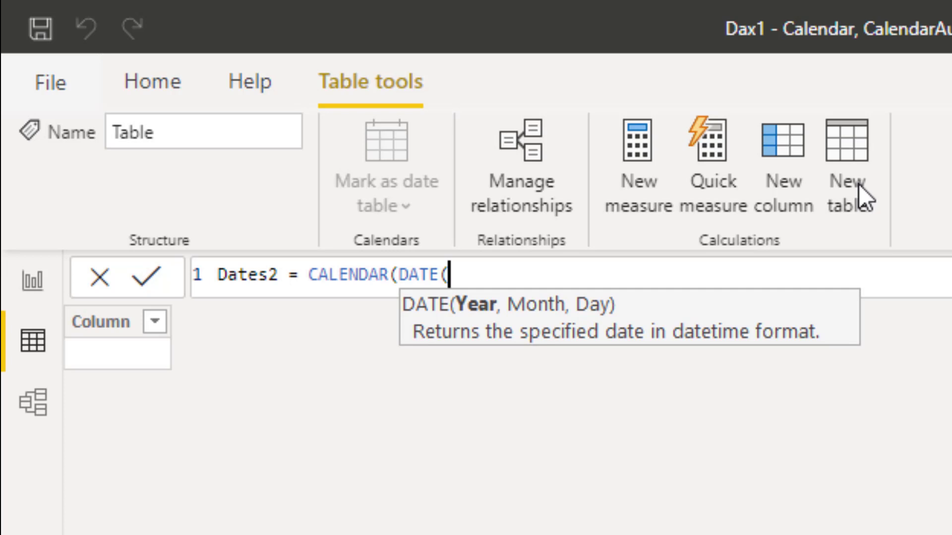
type("2015,1,1)")
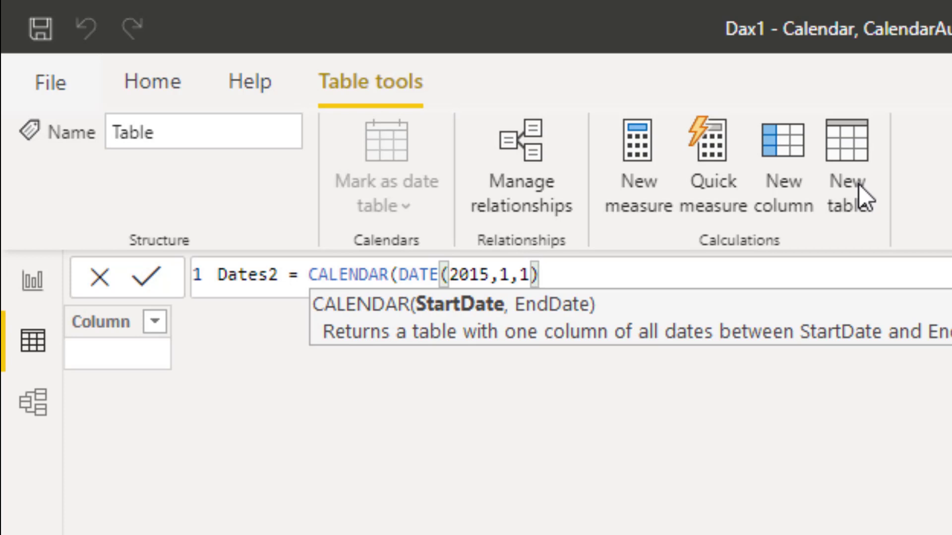
type(",")
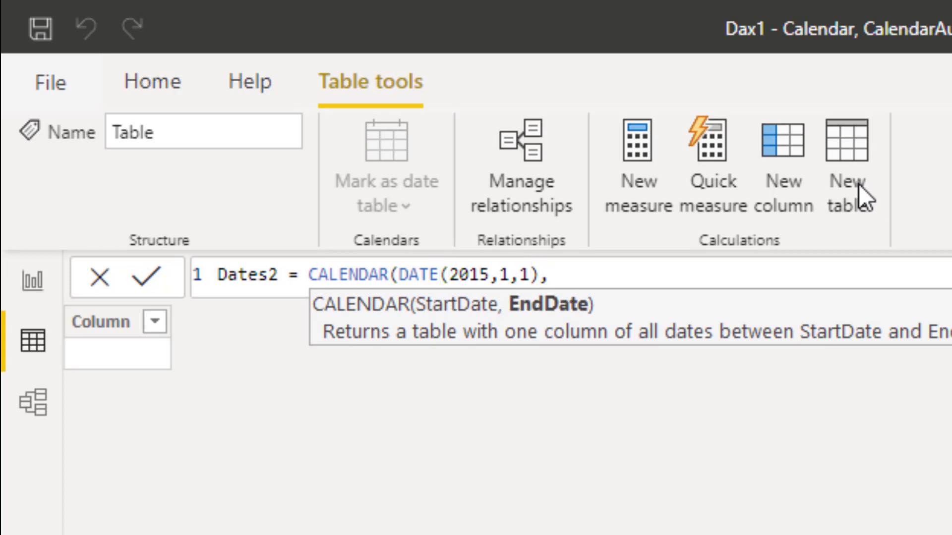
type("date")
key("Tab")
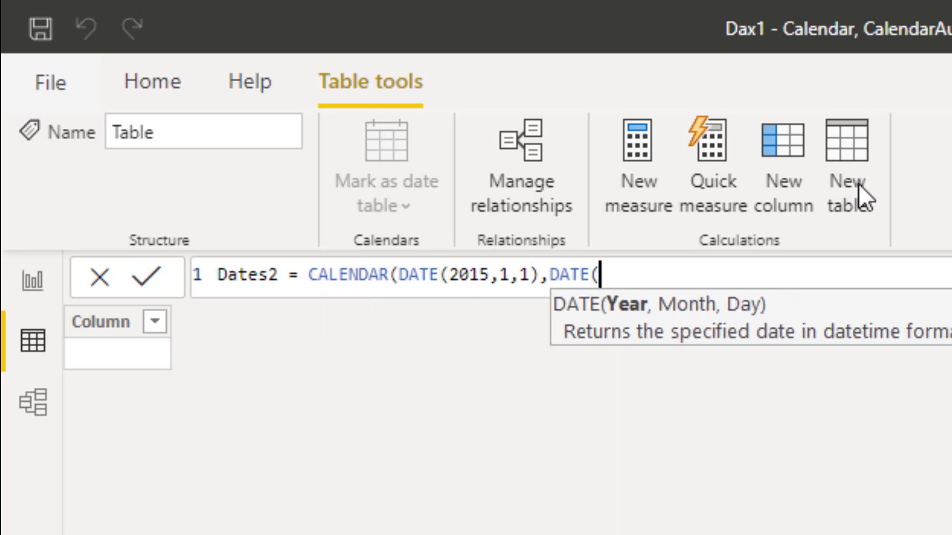
type("2019,12")
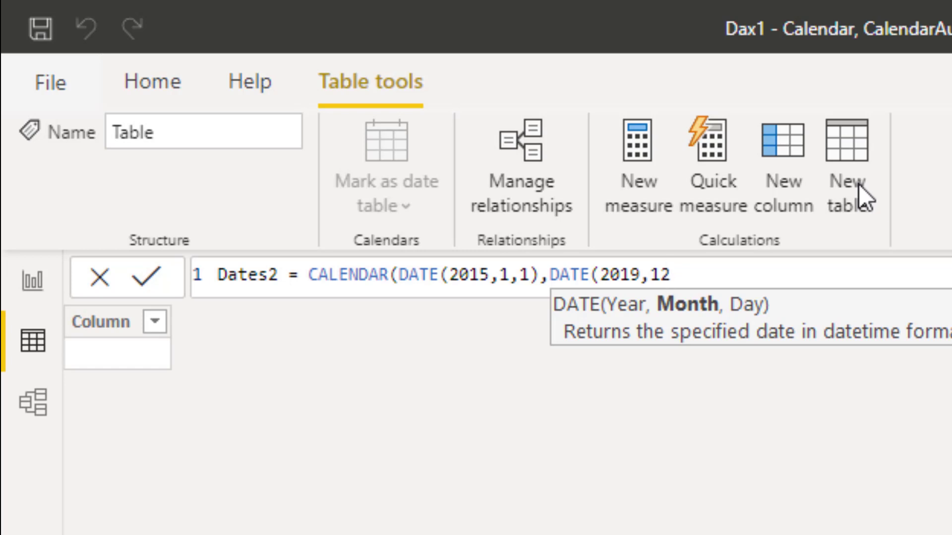
type(",2")
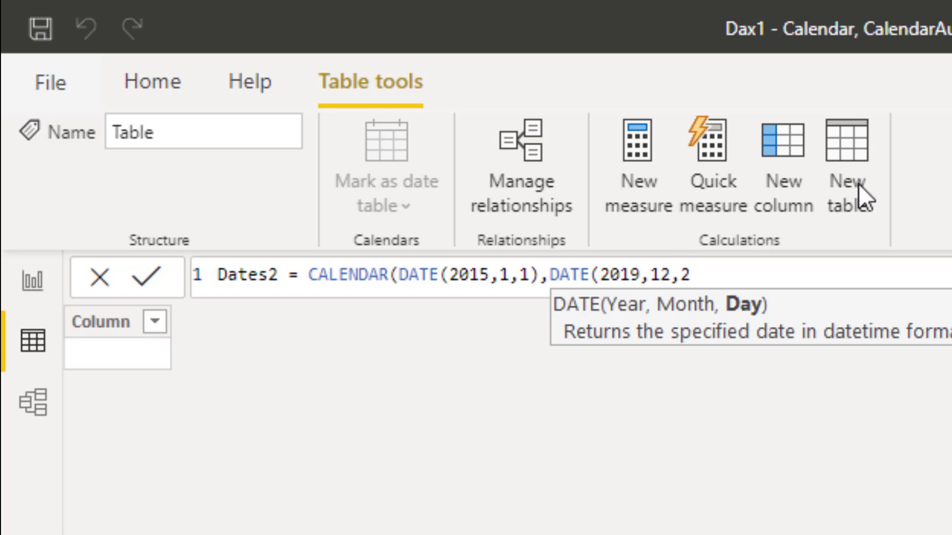
key("BackSpace")
type("31)")
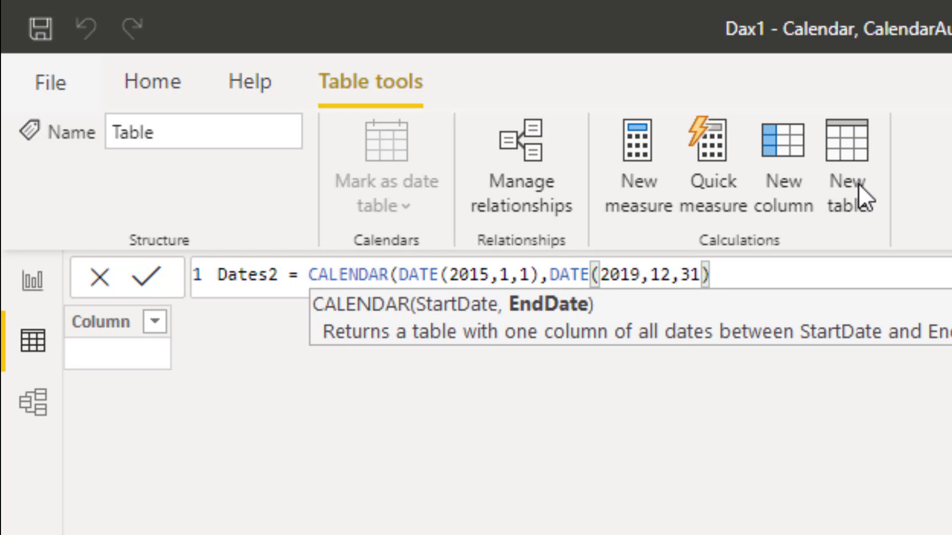
type(")")
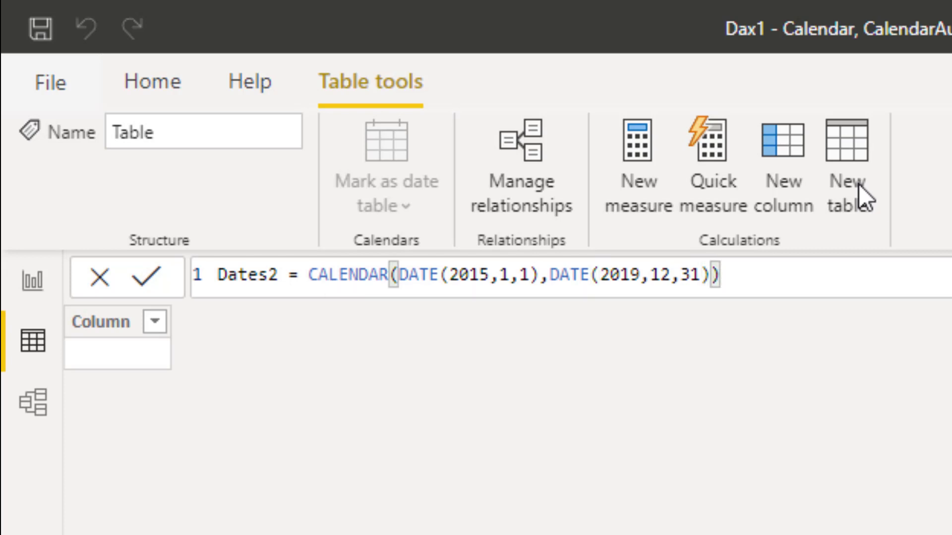
Commit Dates2, then sort the Data table's Date column newest first to reveal December 31, 2019
key("Return")
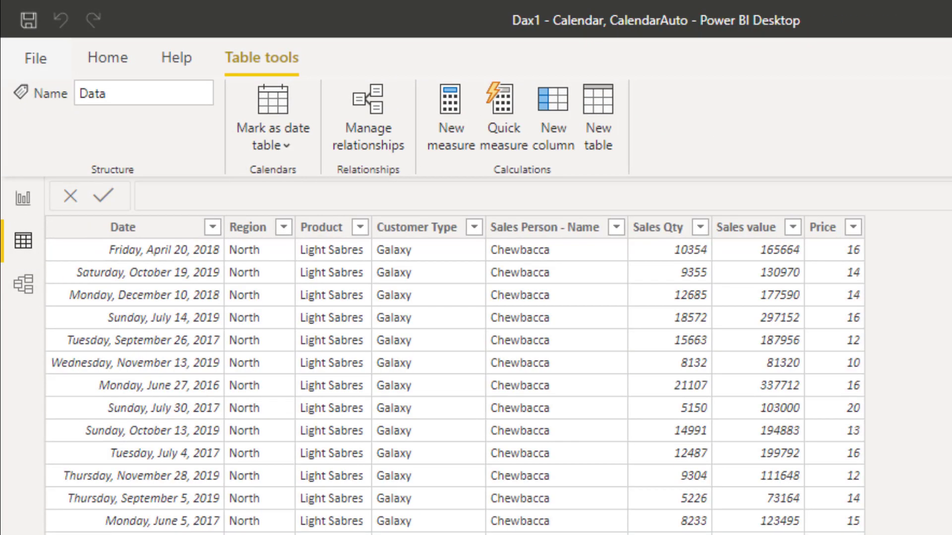
left_click(213, 227)
left_click(213, 229)
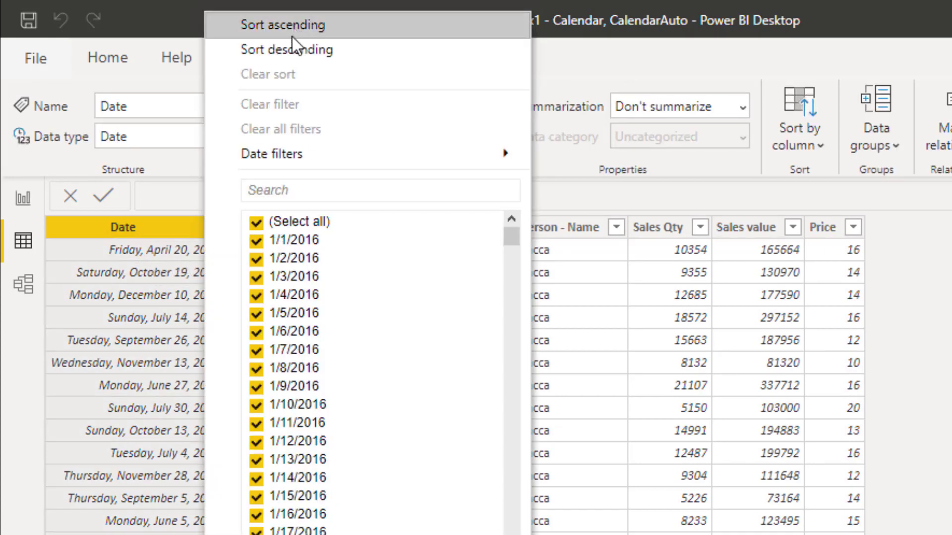
left_click(290, 54)
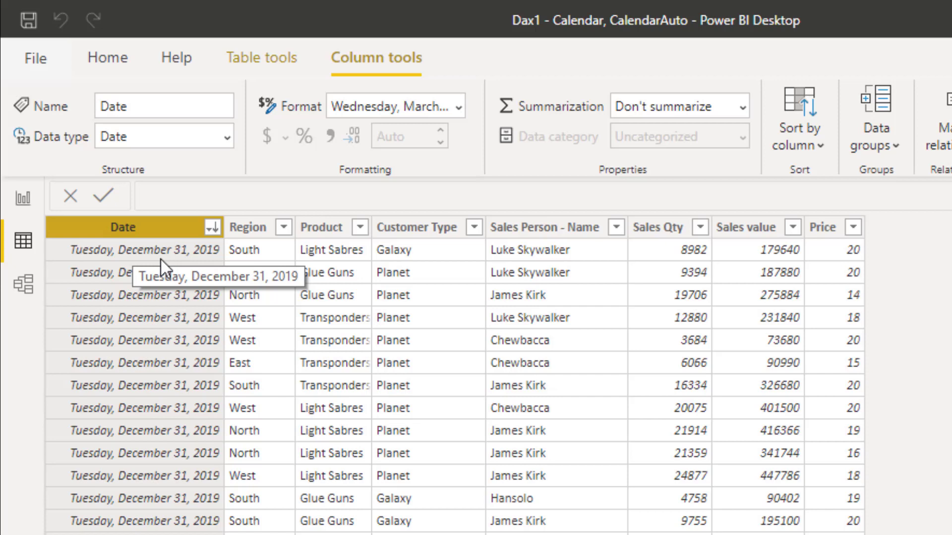
left_click(21, 253)
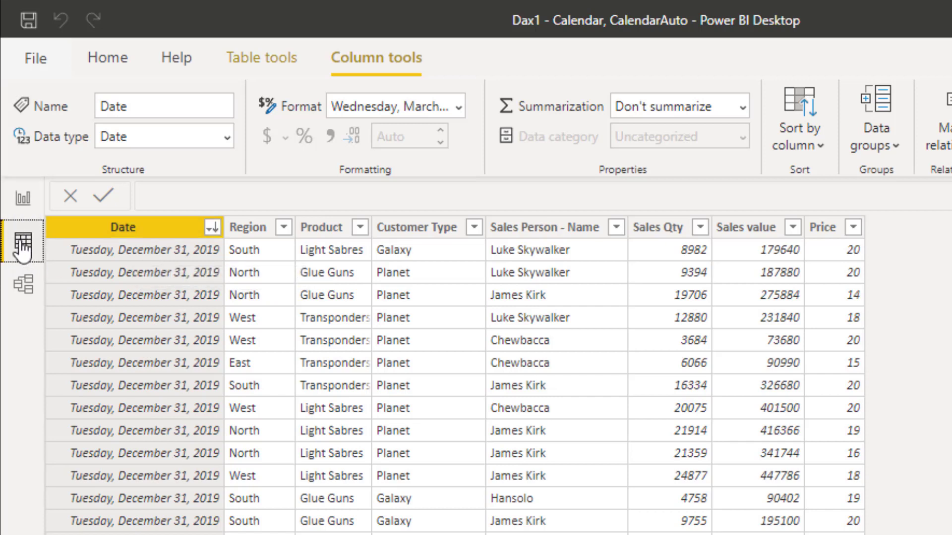
left_click(273, 51)
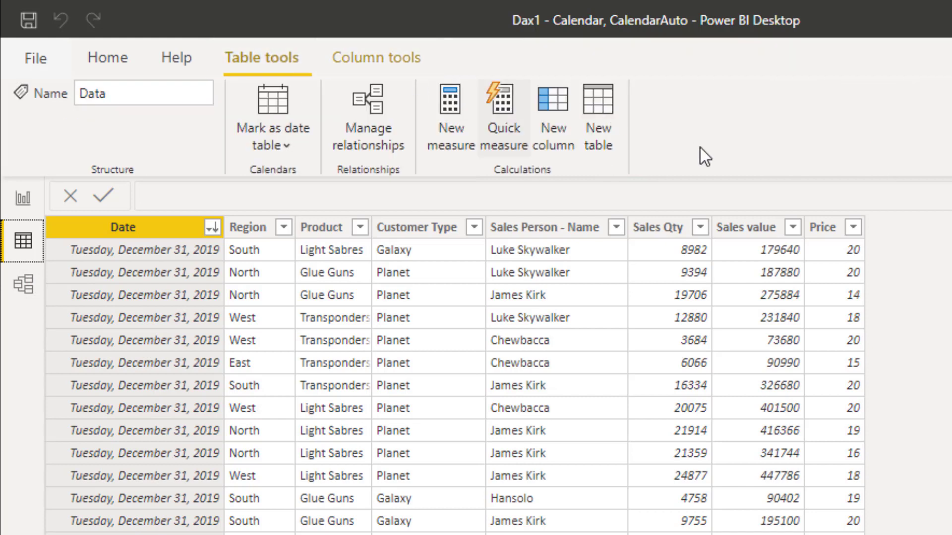
Start a Dates3 table as CALENDAR with MINX(Data,Data[Date]) as the start date
left_click(609, 129)
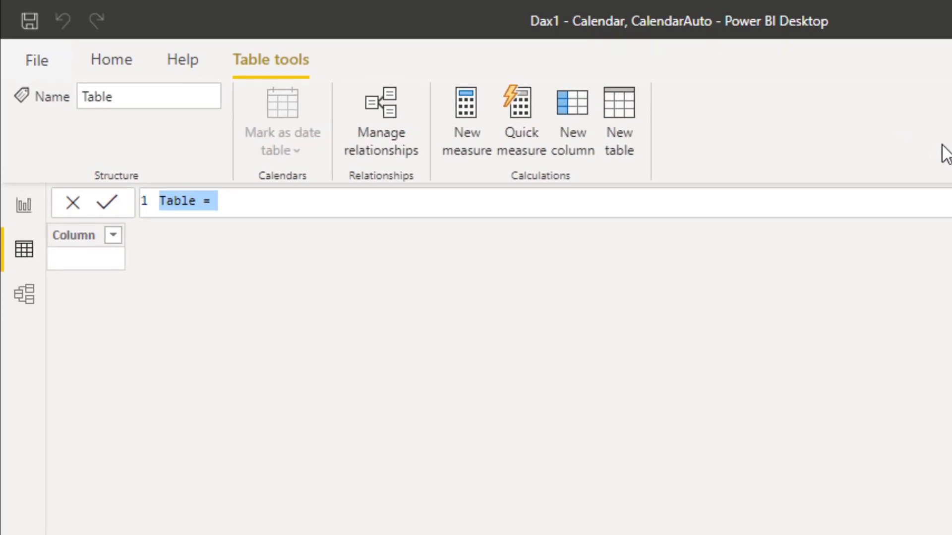
type("Dates")
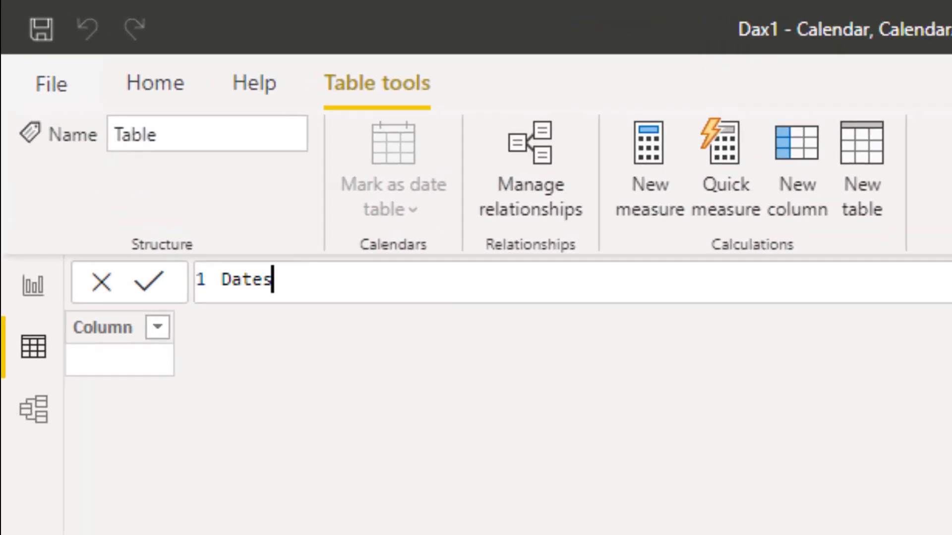
type("3 =")
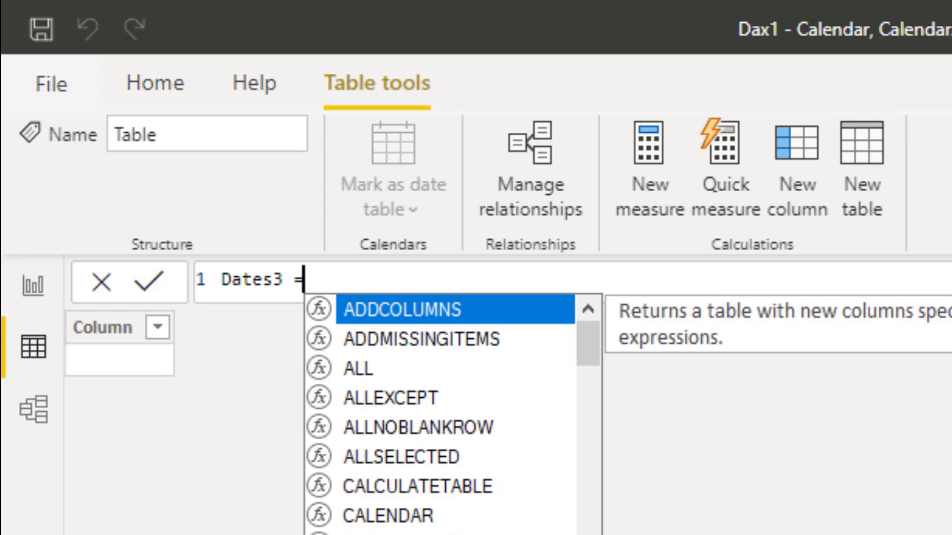
type(" calend")
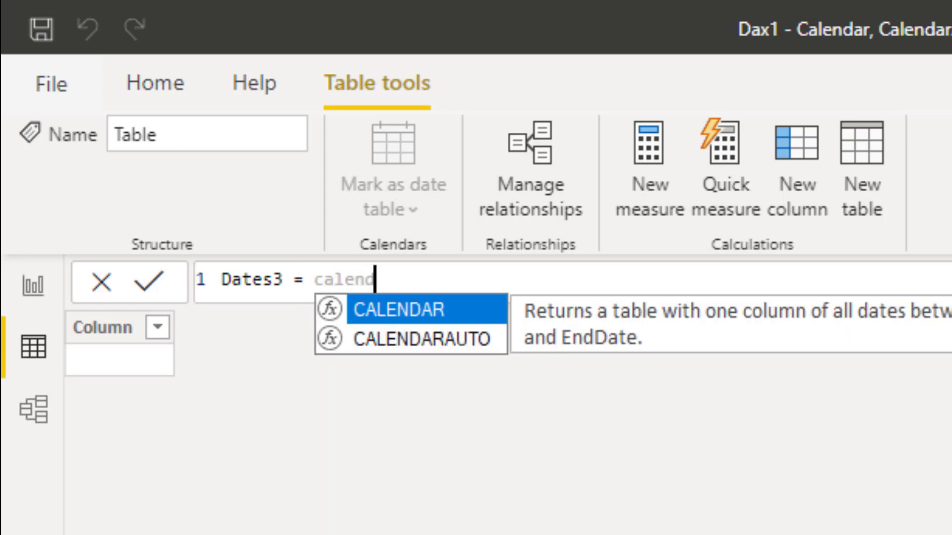
key("Tab")
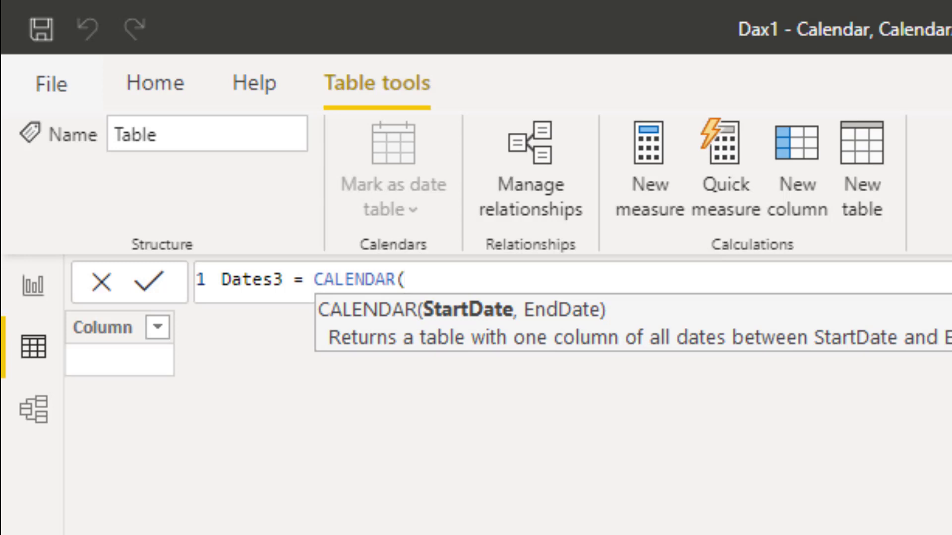
type("minx(")
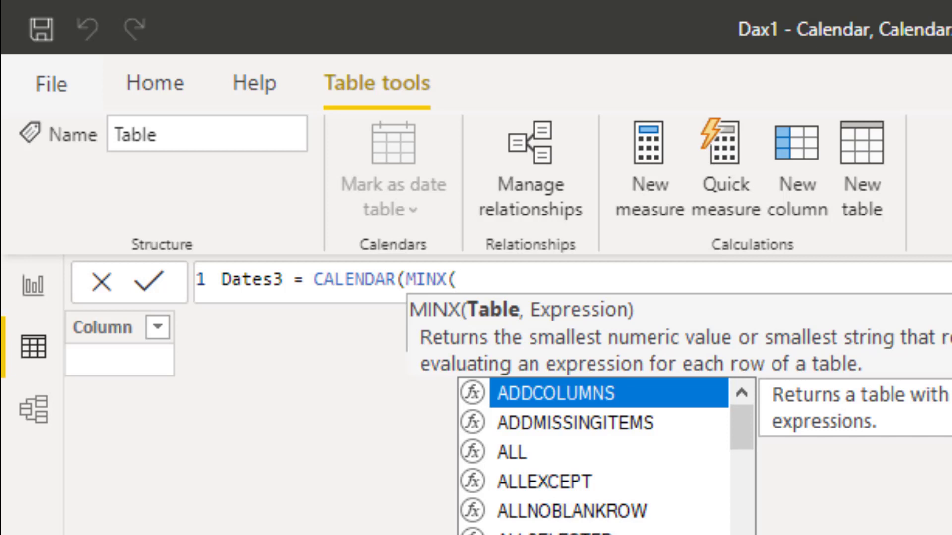
type("d")
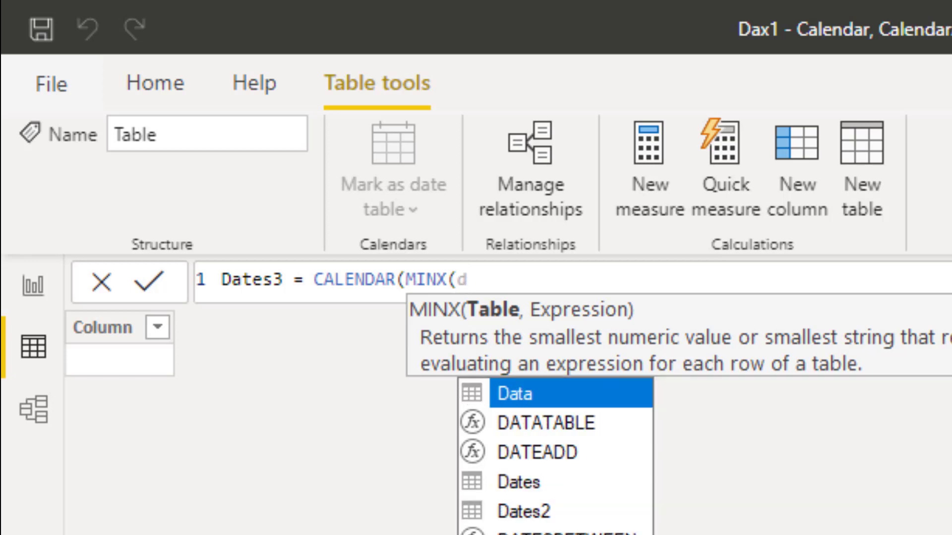
key("Down")
key("Down")
key("Down")
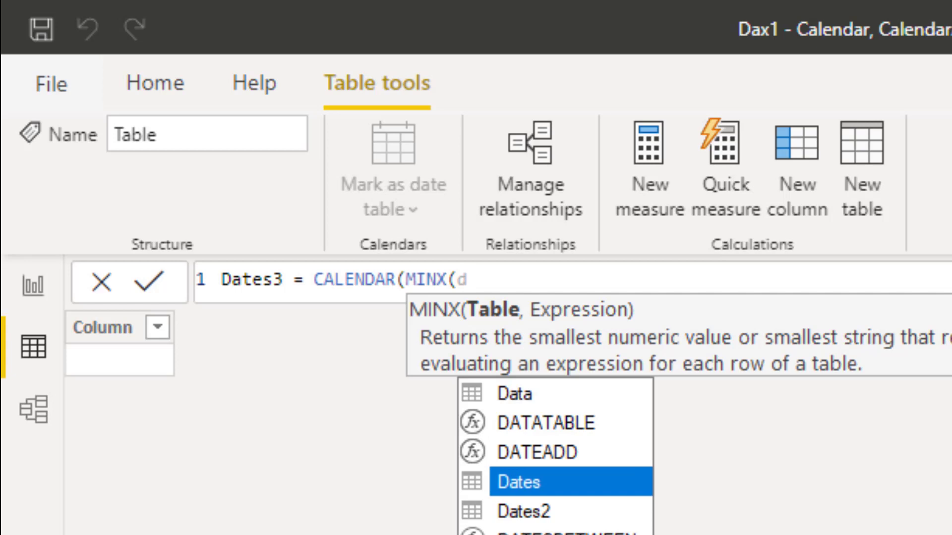
key("Up")
key("Up")
key("Up")
key("Tab")
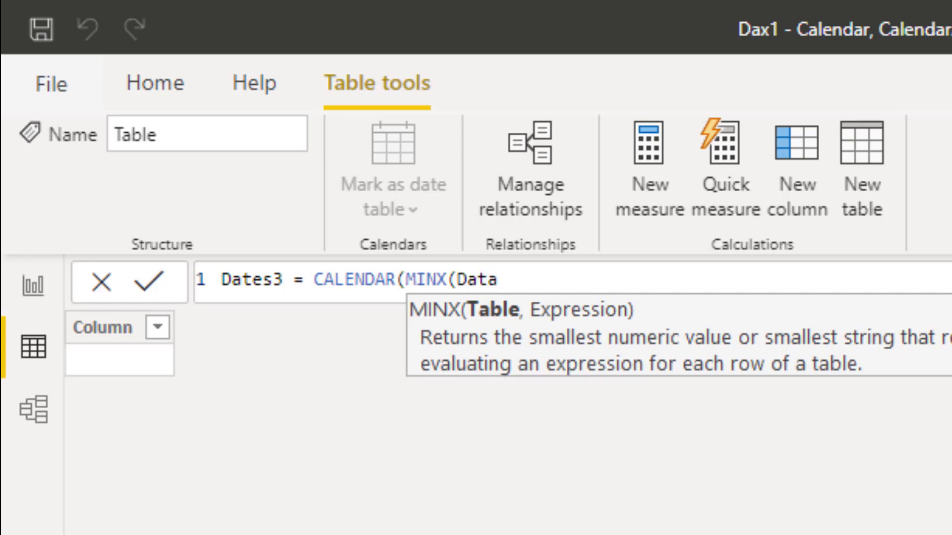
type(",")
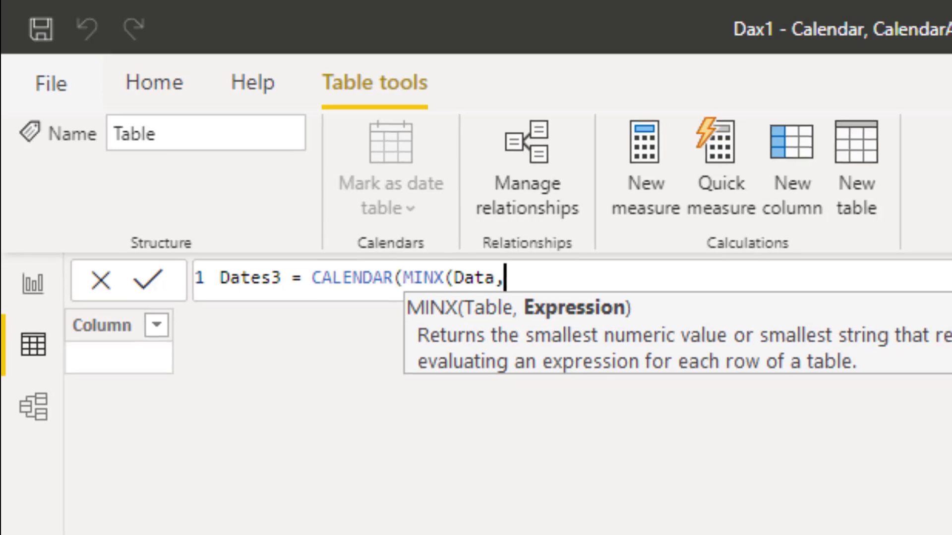
type("da")
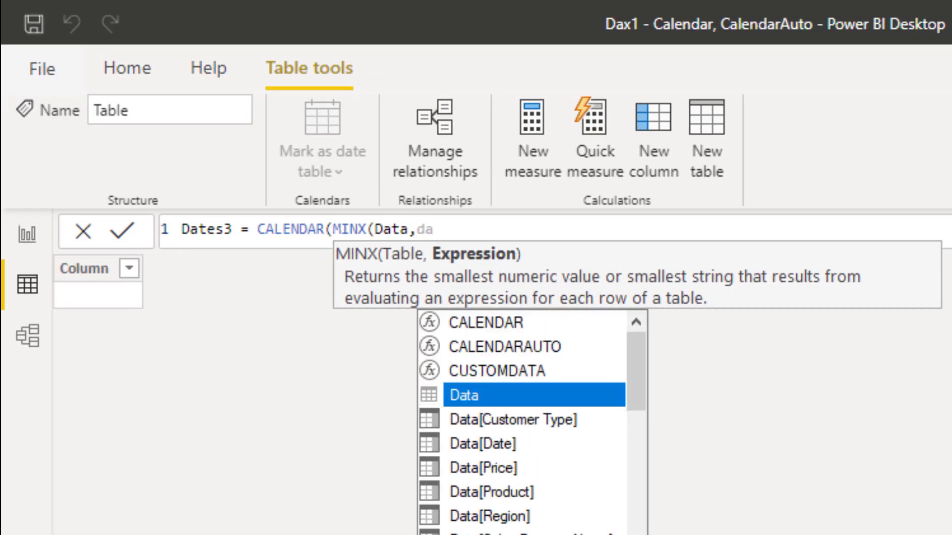
key("Down")
key("Down")
key("Tab")
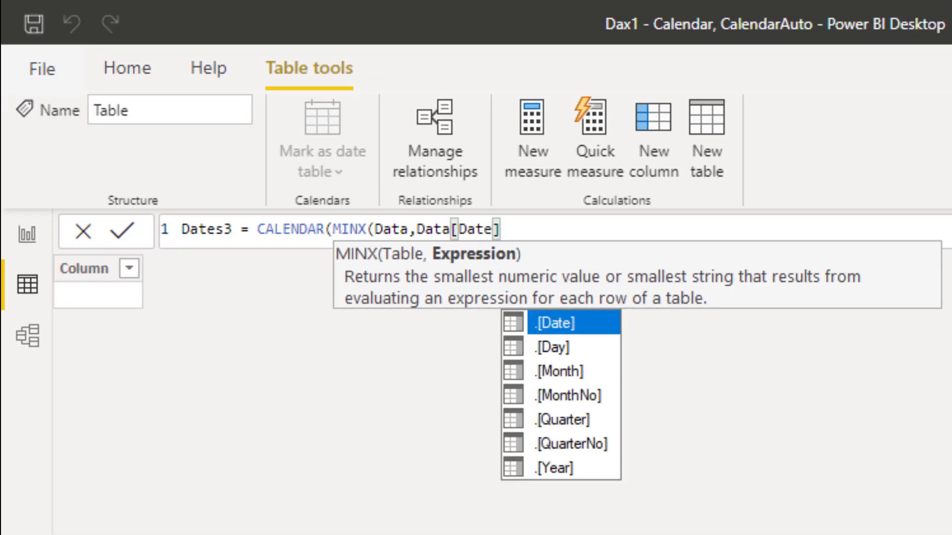
Add MAXX(Data,Data[Date]) as the end date and commit the Dates3 formula
type(")")
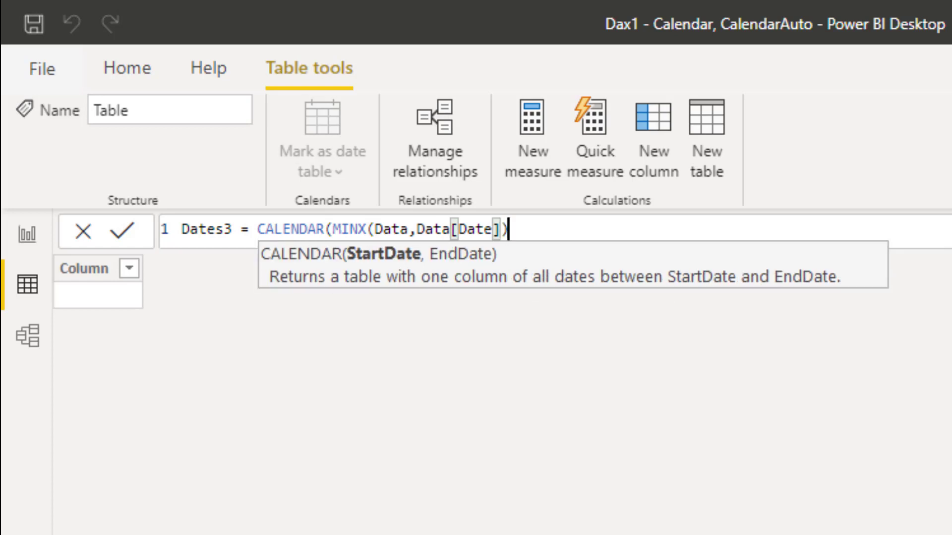
type(",")
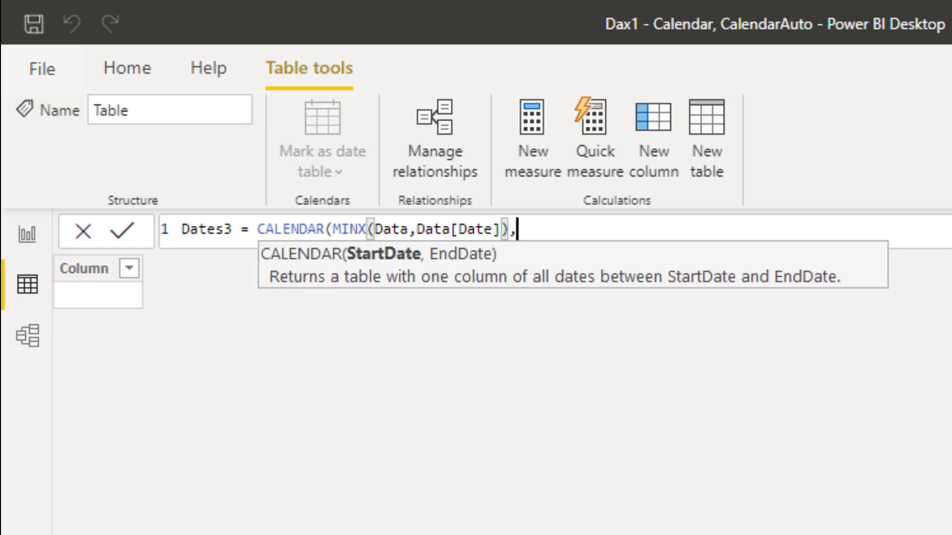
type("maxx")
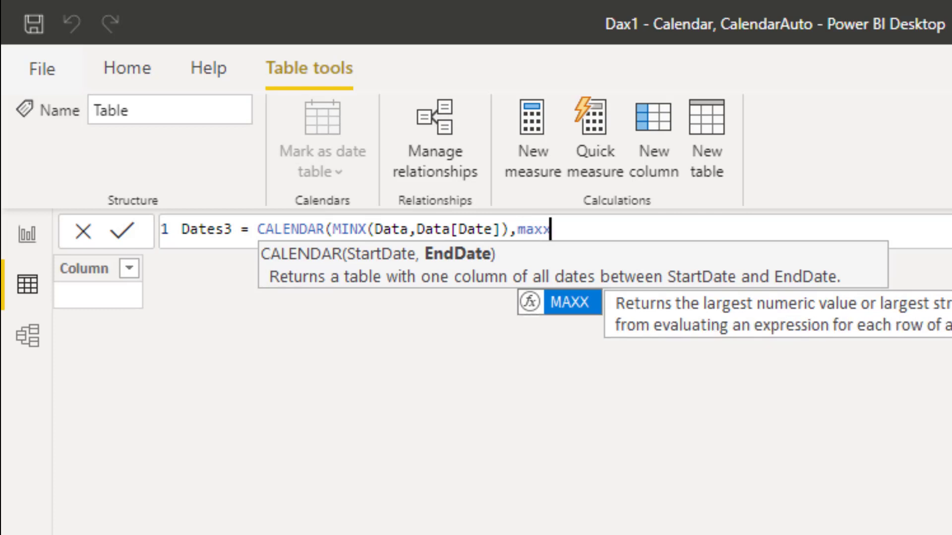
key("Tab")
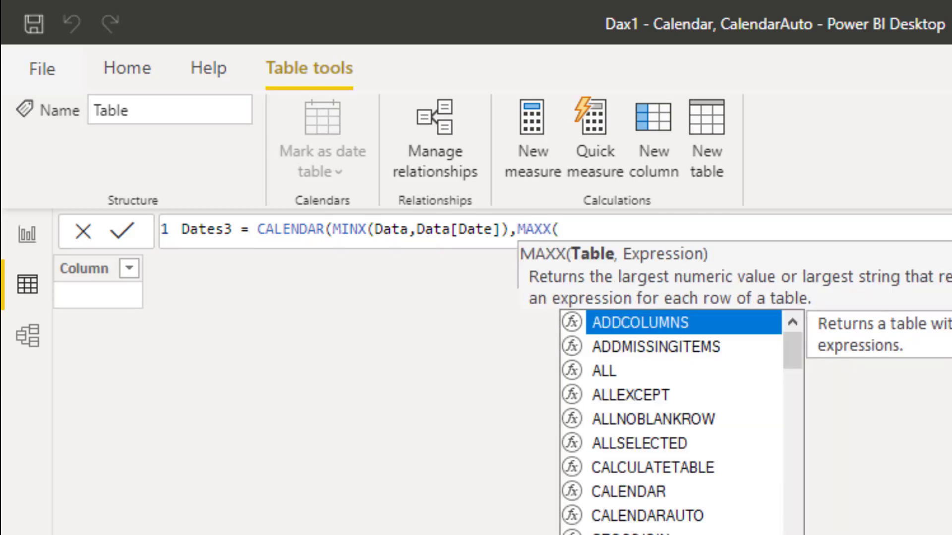
type("data")
key("Tab")
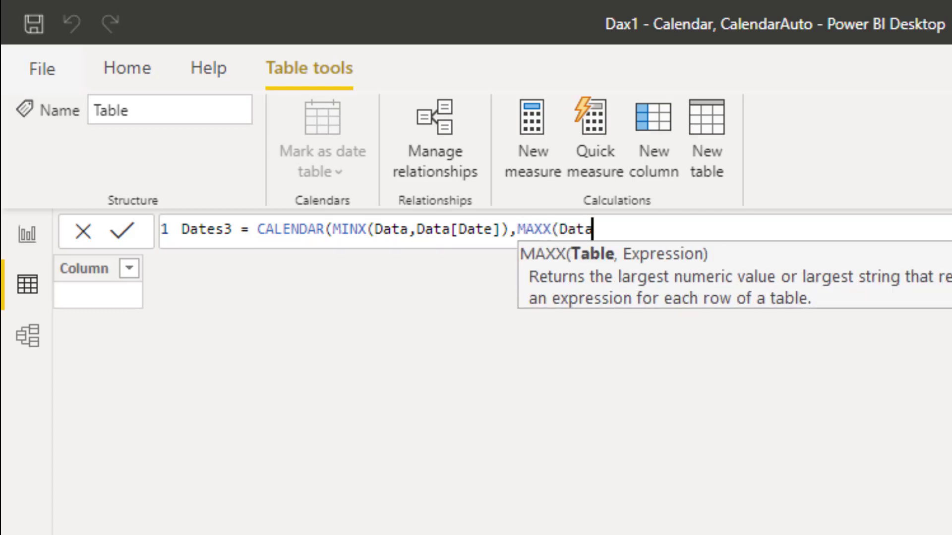
type(",")
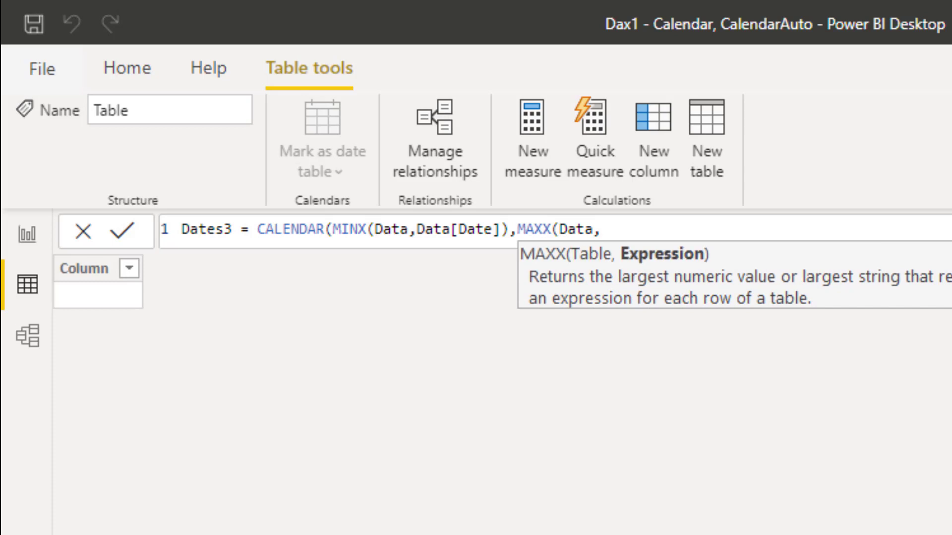
type("data")
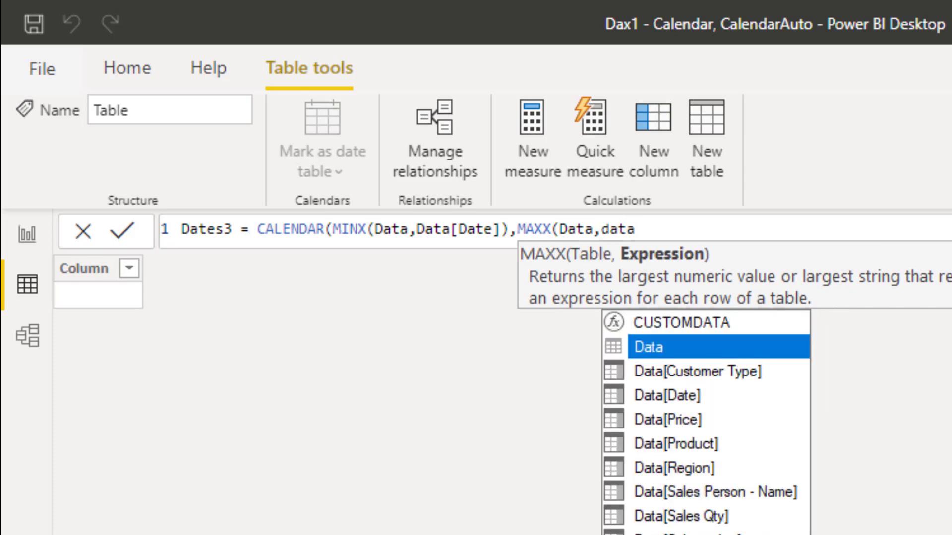
key("Down")
key("Down")
key("Tab")
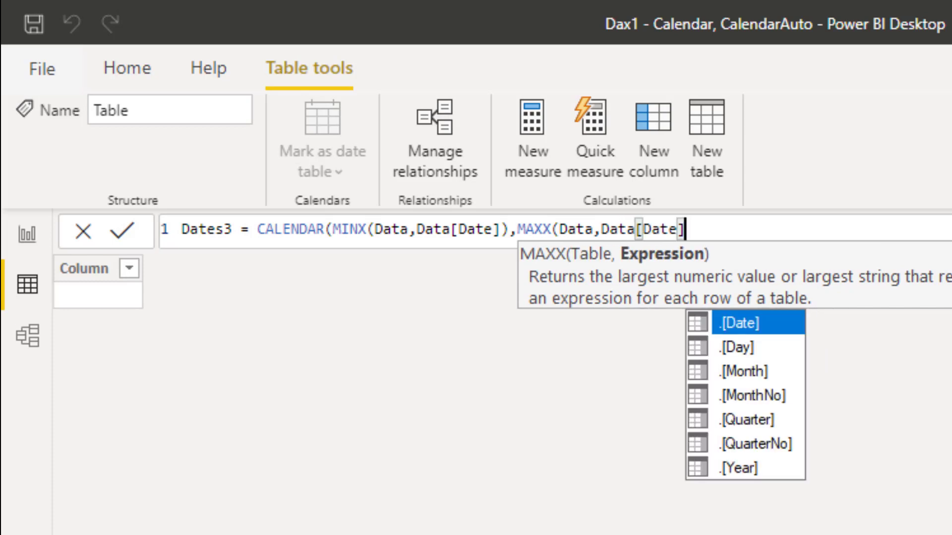
type(")")
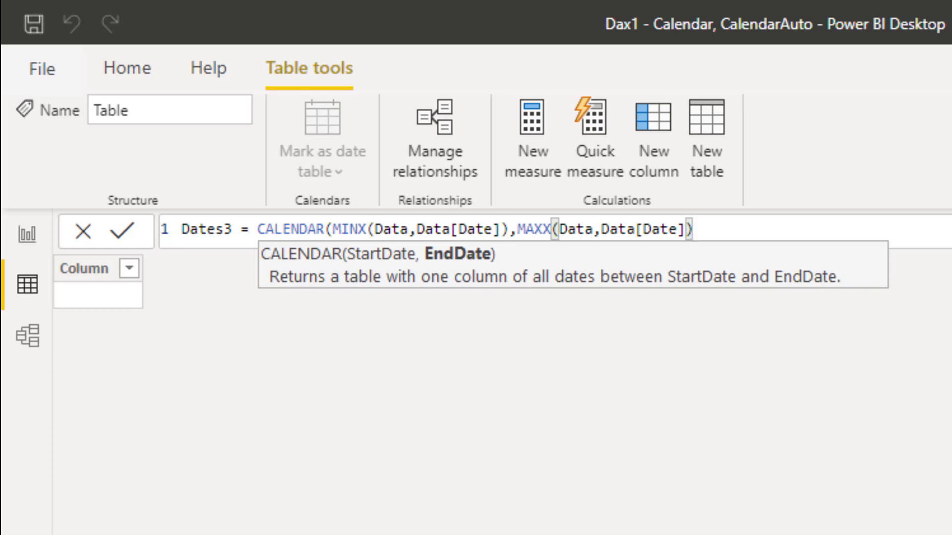
type(")")
key("Return")
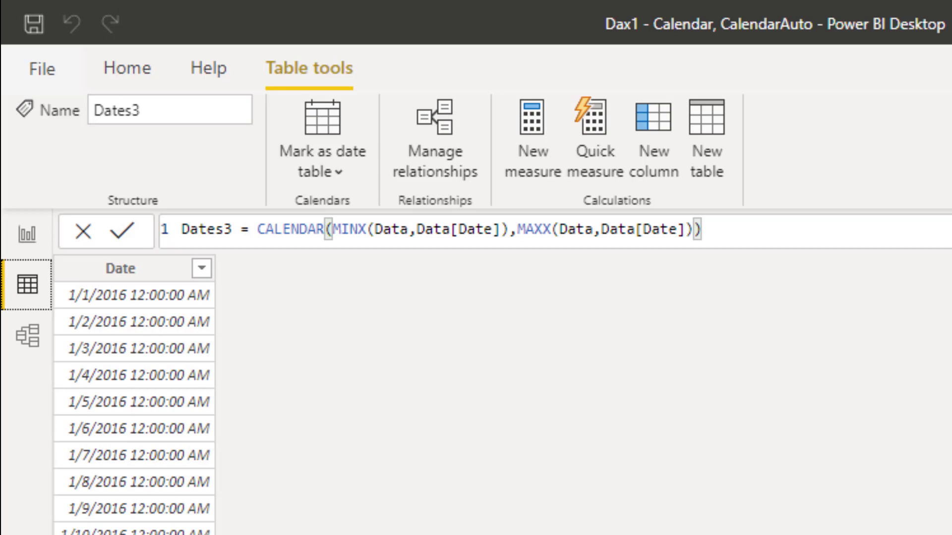
Sort Dates3's Date column newest first, confirming it ends at 12/31/2019
left_click(198, 277)
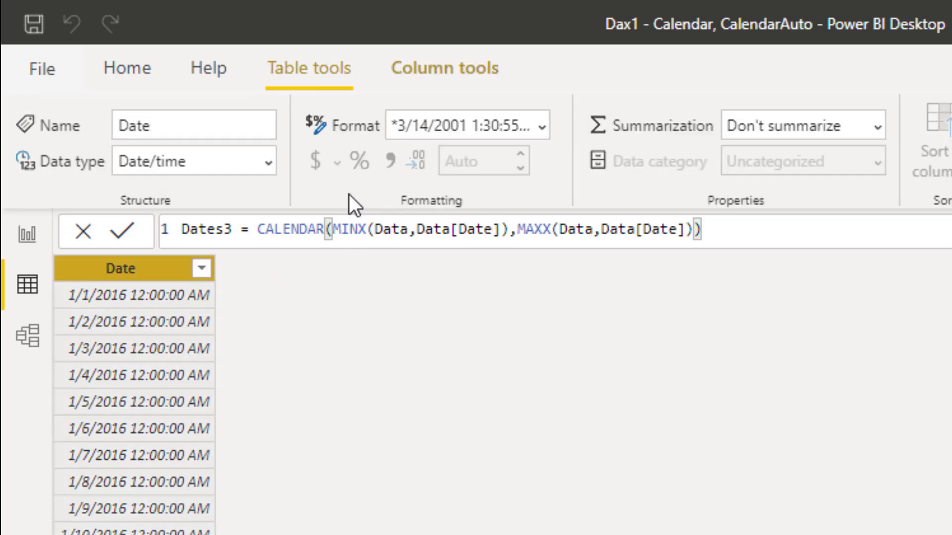
left_click(202, 268)
left_click(281, 62)
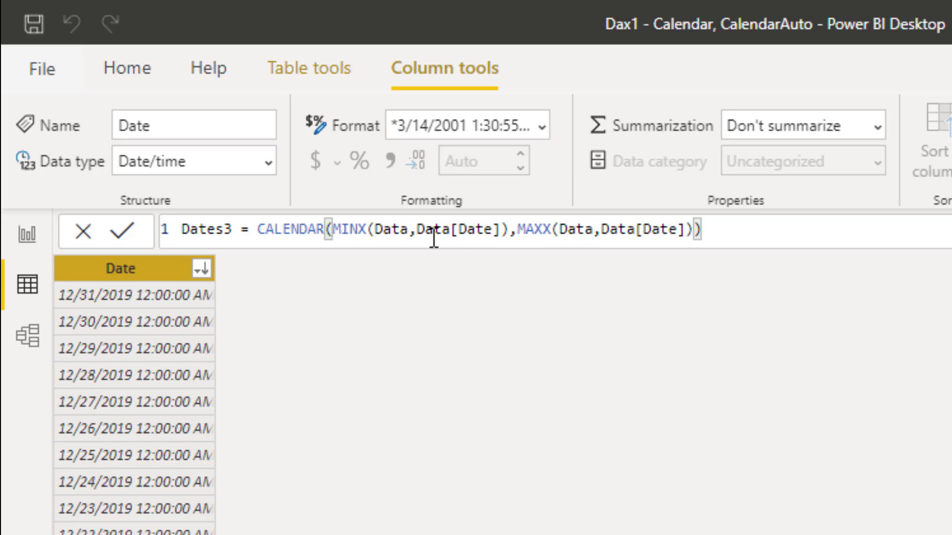
left_click(504, 233)
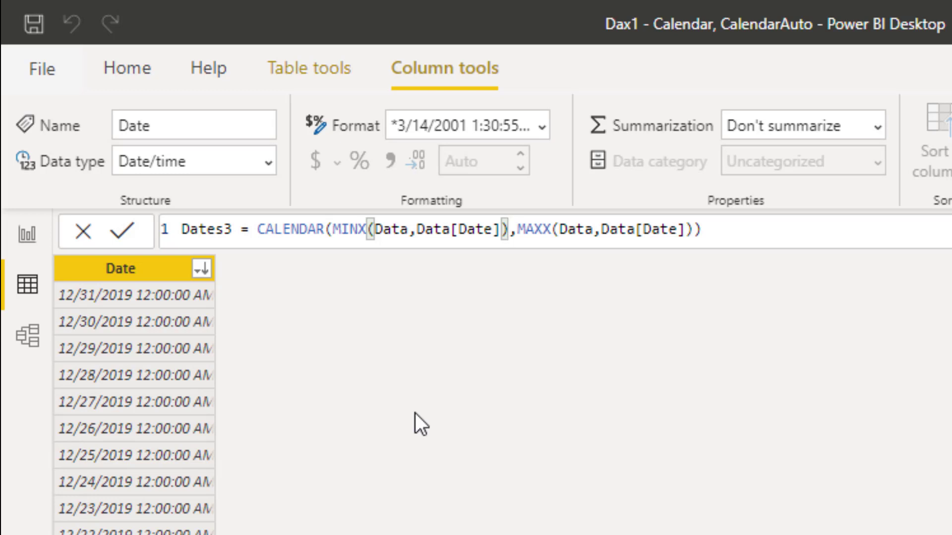
Offset Dates3's MINX start by -365 and its MAXX end by +365
type("-36")
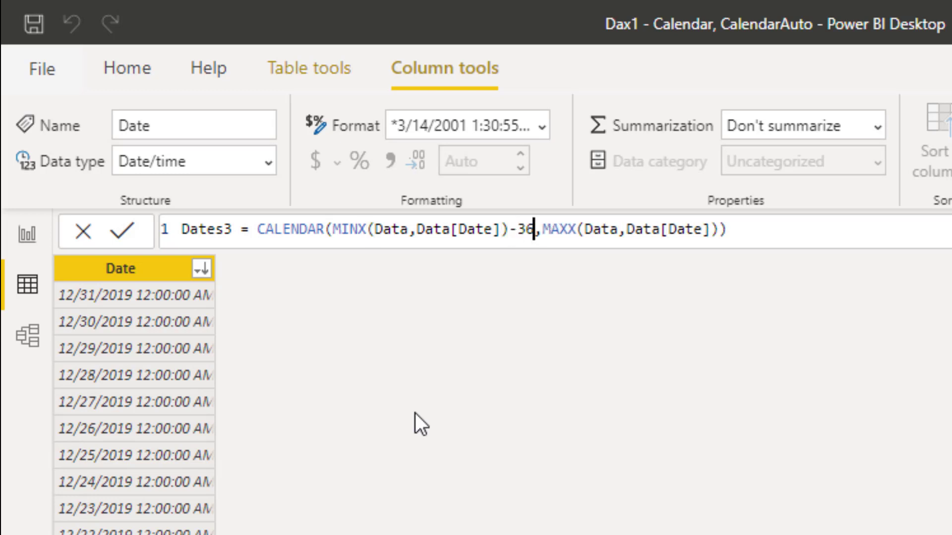
type("5")
key("End")
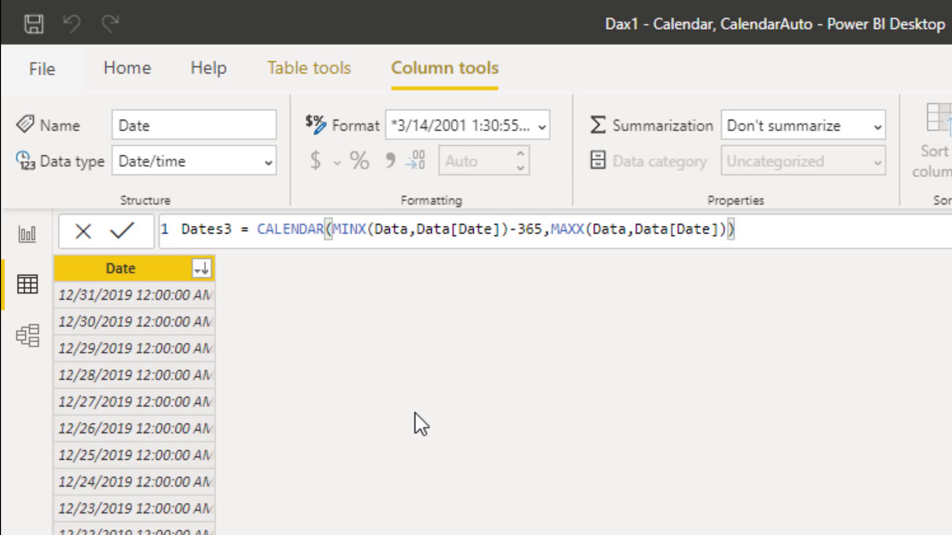
key("Left")
type("+365")
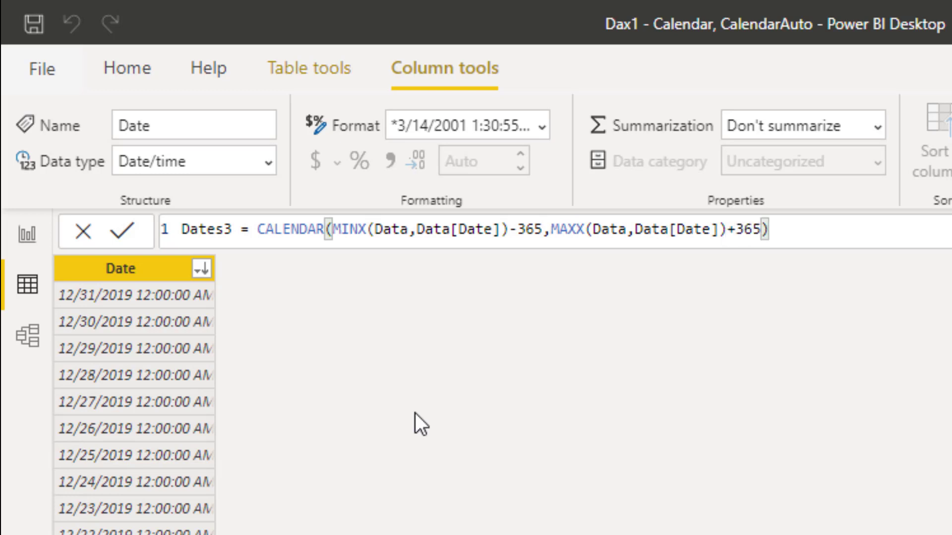
key("Right")
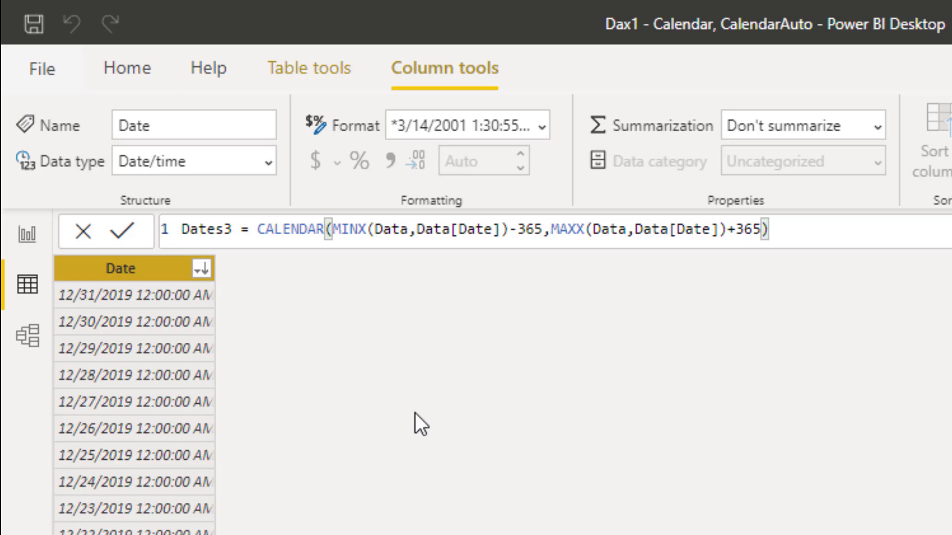
key("Return")
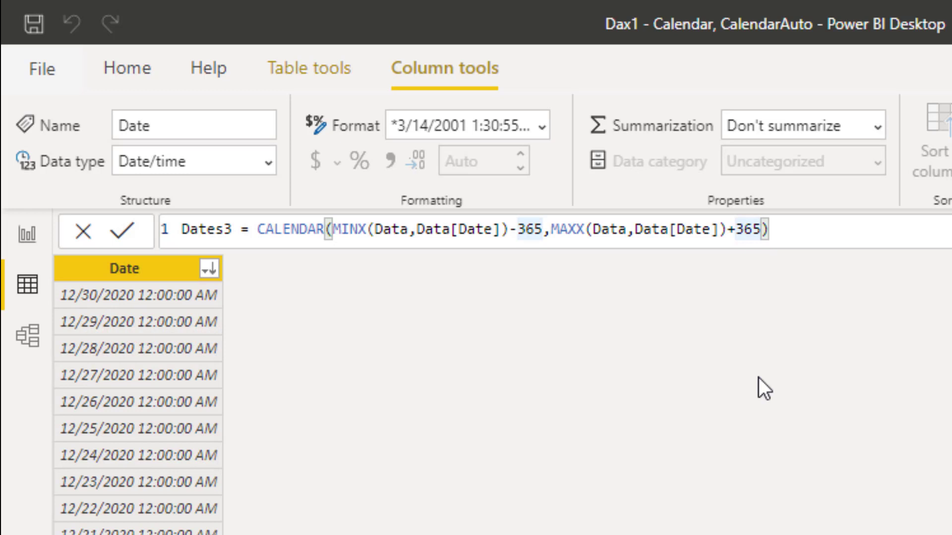
Change the end offset to +366, then sort dates ascending to confirm the 1/1/2015 start
key("BackSpace")
type("6")
key("Return")
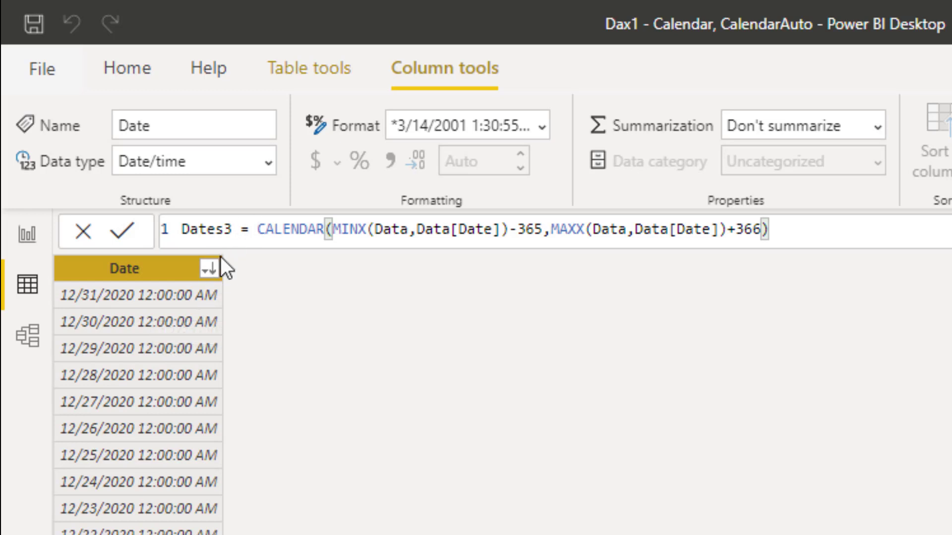
left_click(209, 268)
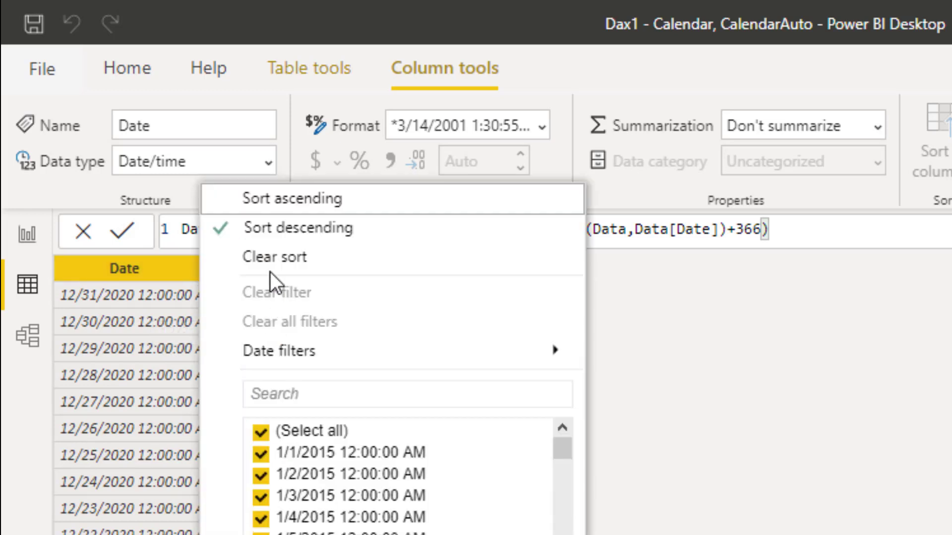
left_click(291, 208)
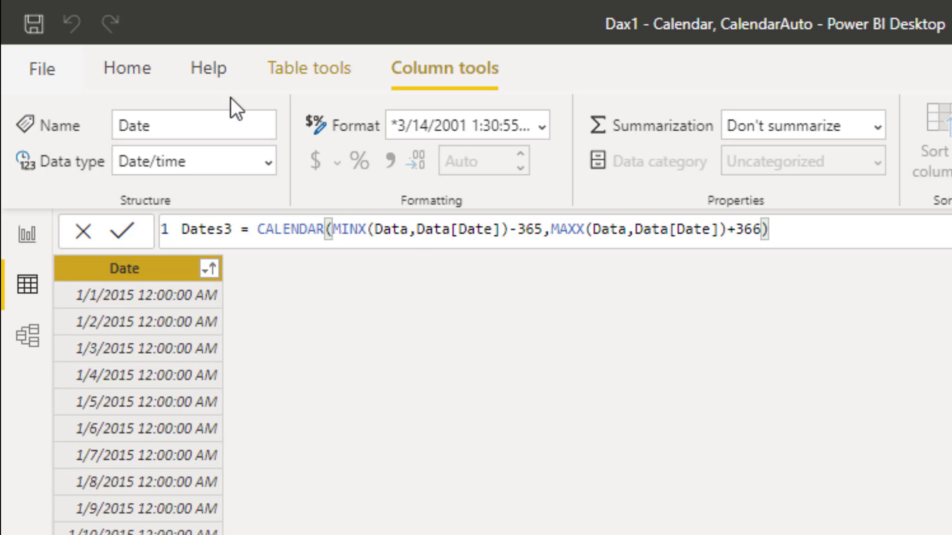
left_click(334, 67)
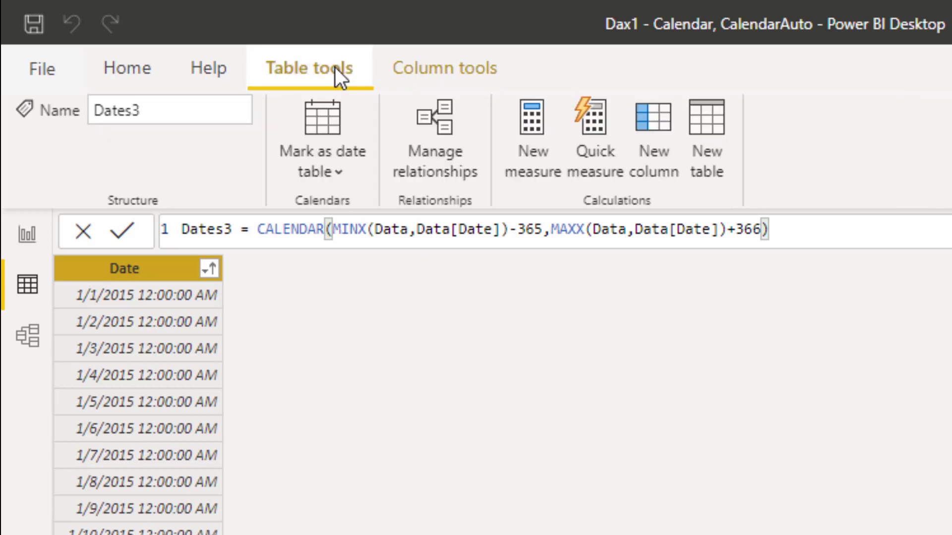
Create a new table Dates4 = CALENDARAUTO(), which starts at 1/1/2016
left_click(706, 139)
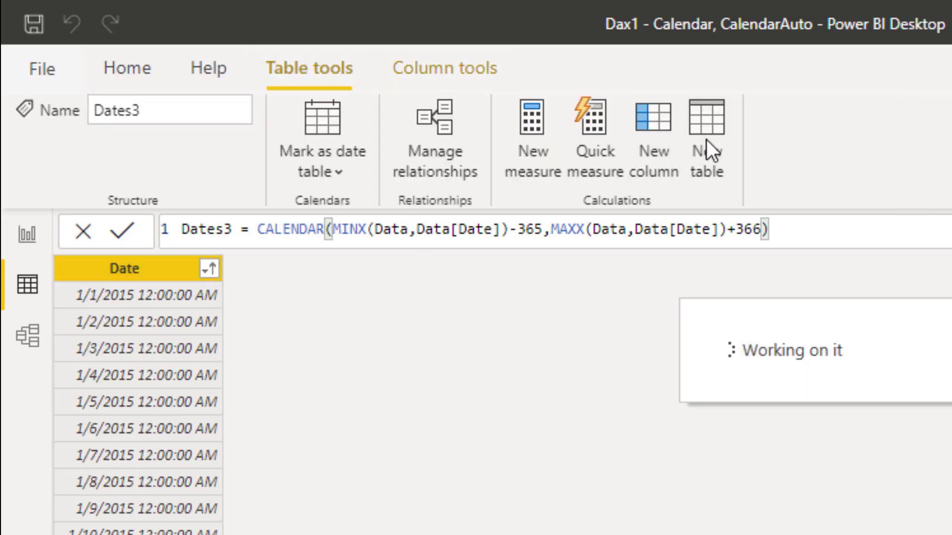
type("Dates4")
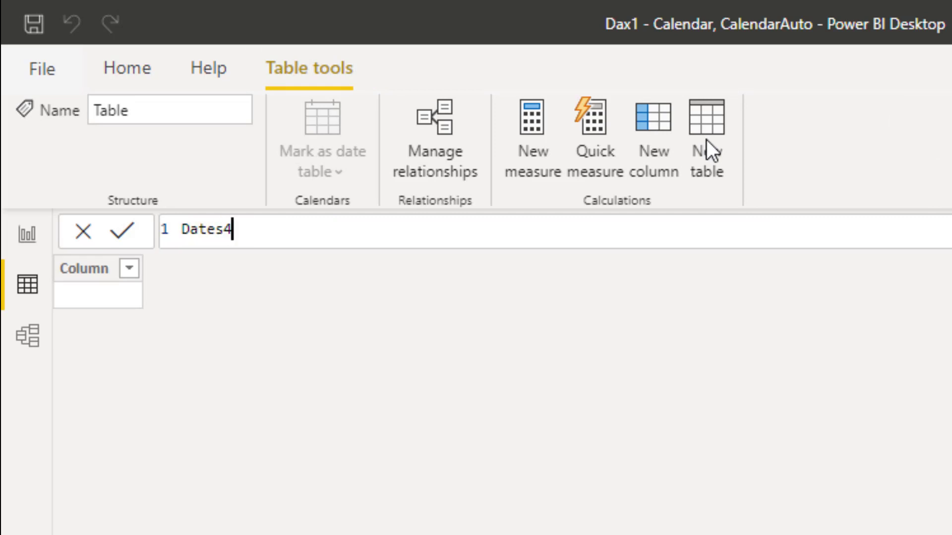
type(" =")
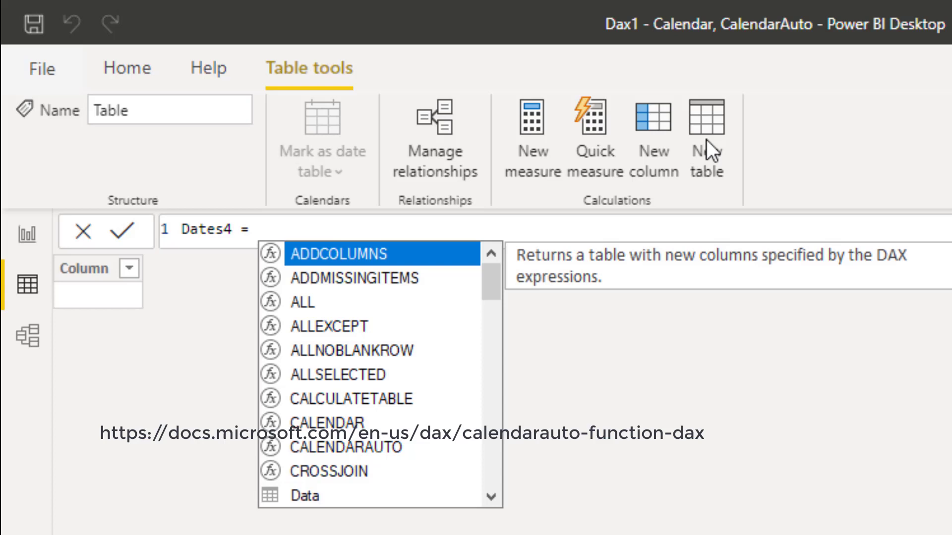
type("calend")
key("Down")
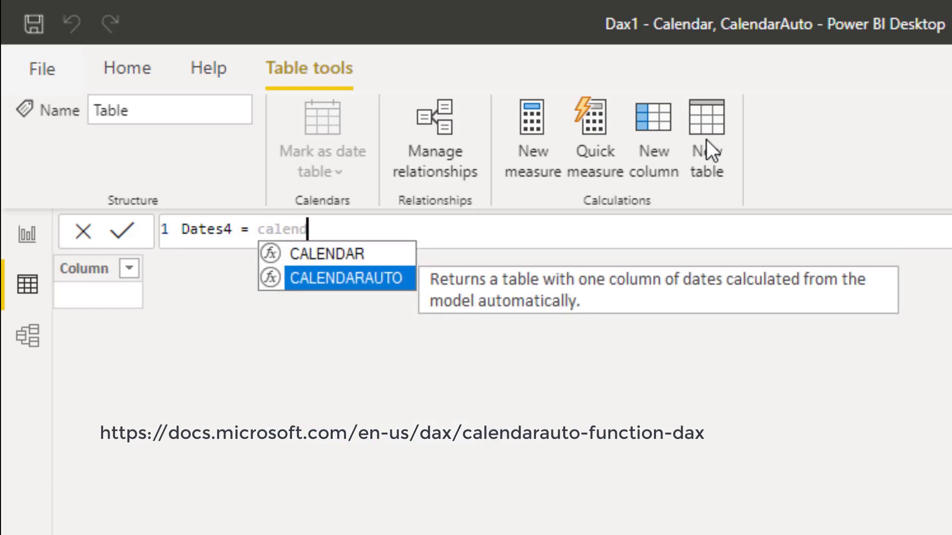
key("Tab")
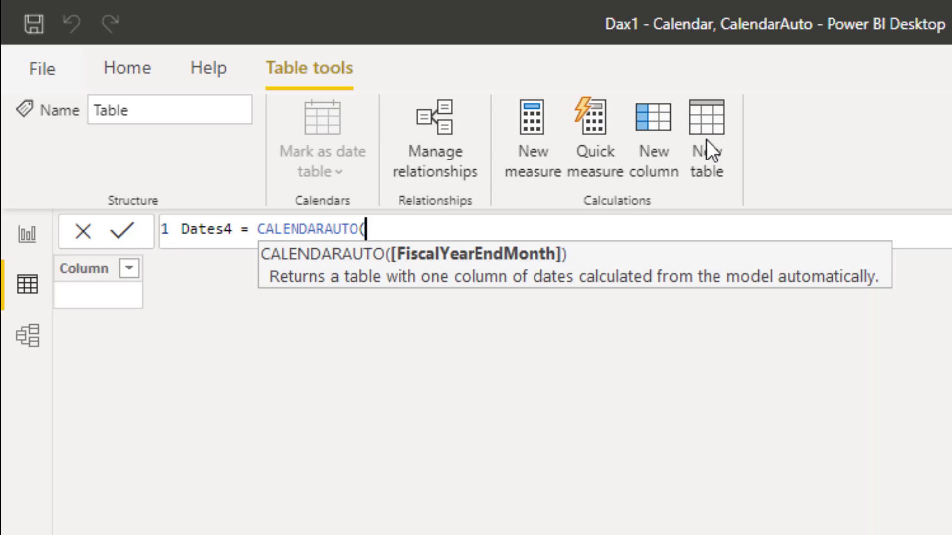
type(")")
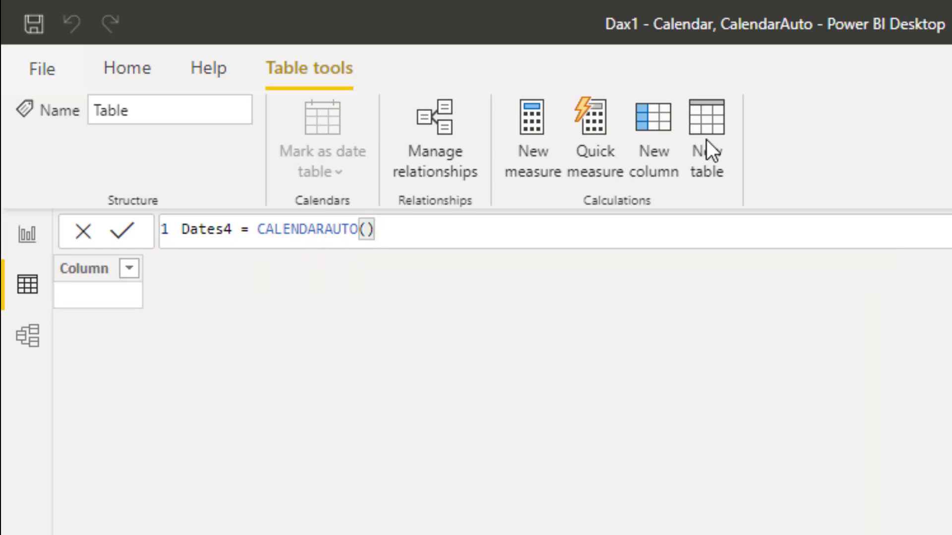
key("Return")
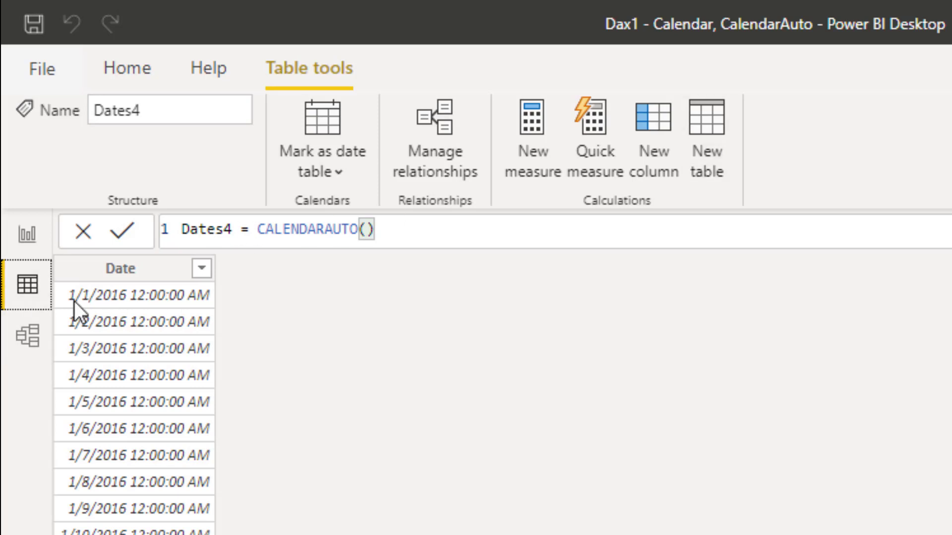
Sort Dates4's Date column newest first, confirming CALENDARAUTO ends at 12/31/2019
left_click(200, 278)
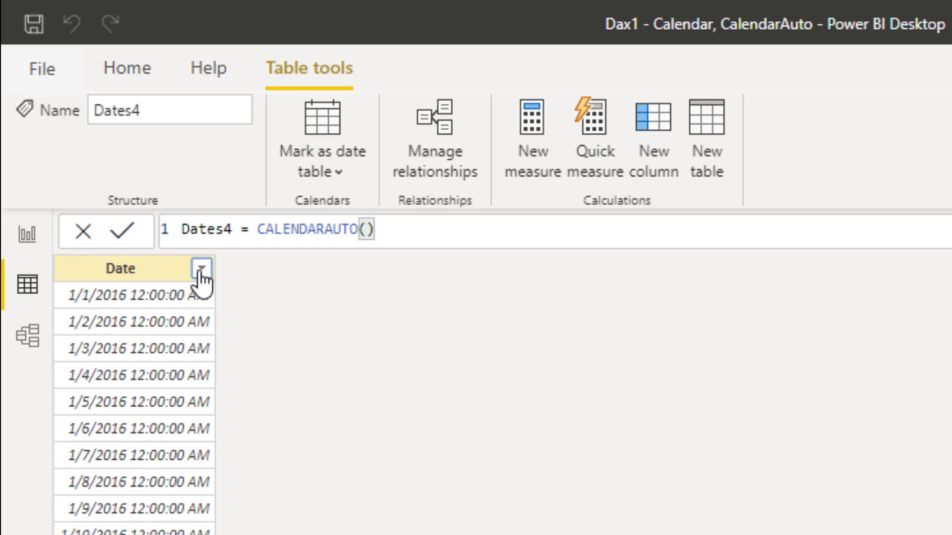
left_click(205, 271)
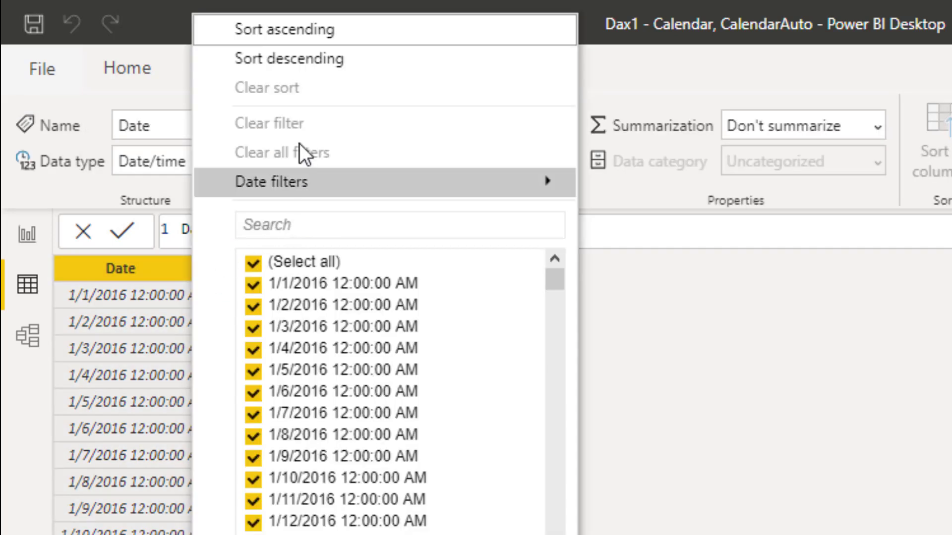
left_click(308, 58)
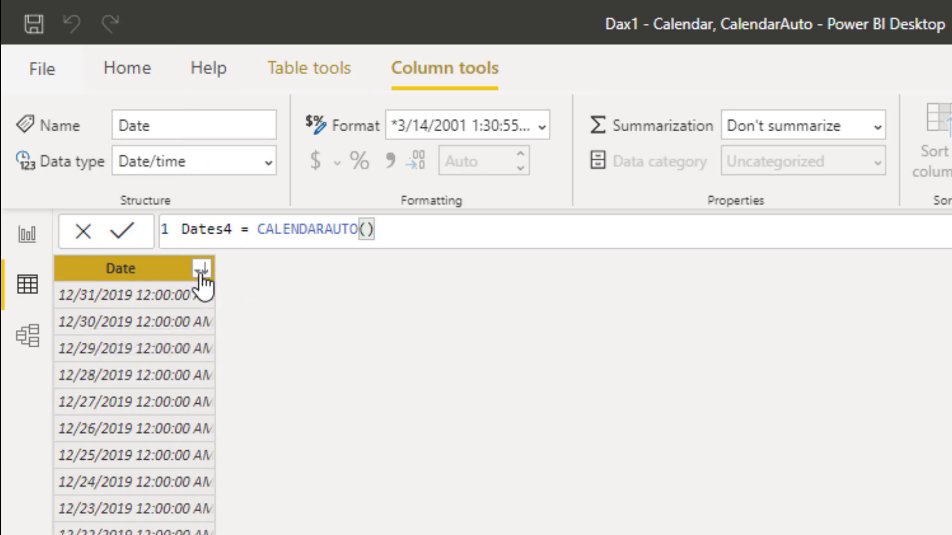
left_click(378, 229)
left_click(365, 229)
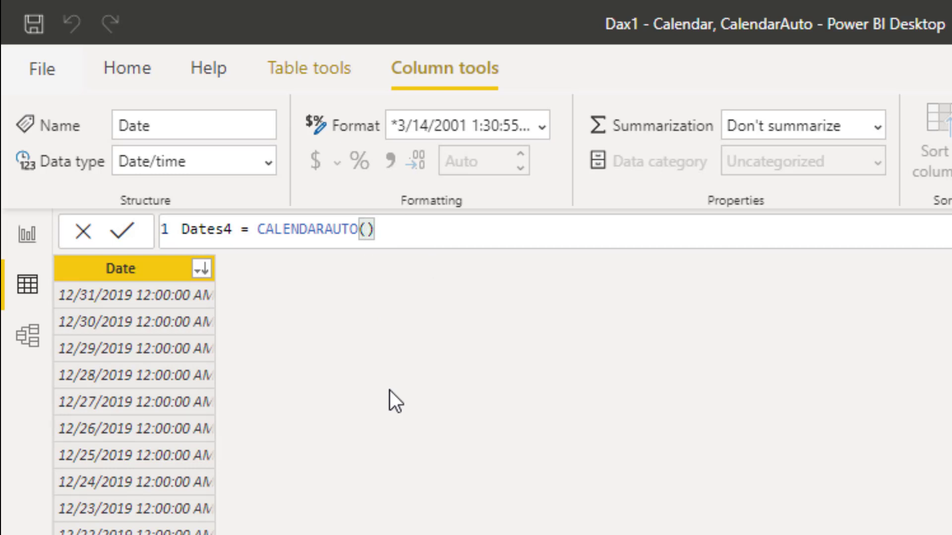
Change Dates4 to CALENDARAUTO(6), sort Date ascending to confirm the 7/1/2015 start, then return to the docs
type("6")
key("Return")
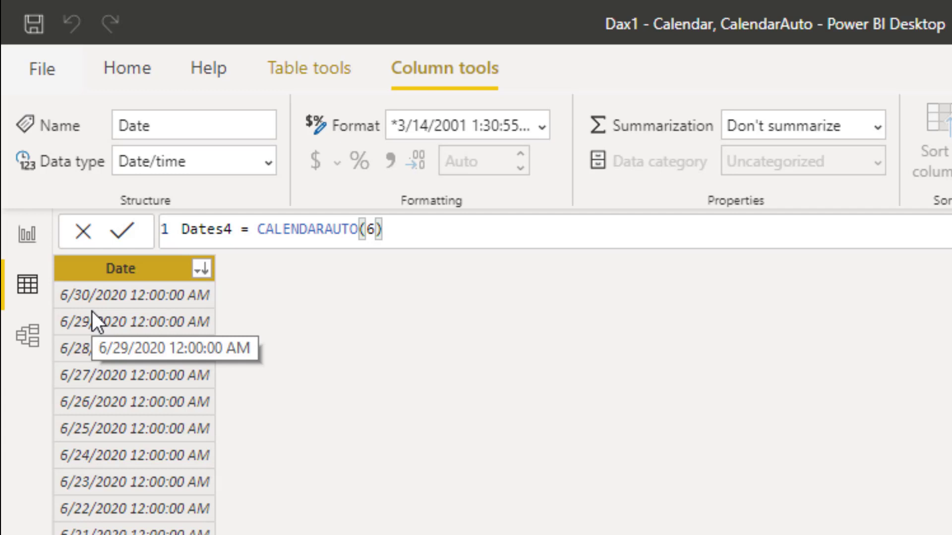
left_click(201, 269)
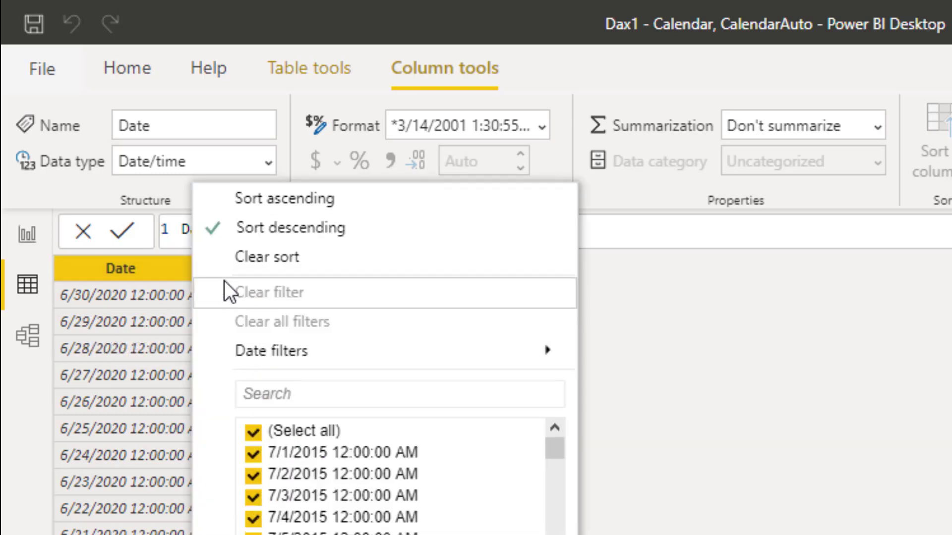
left_click(240, 200)
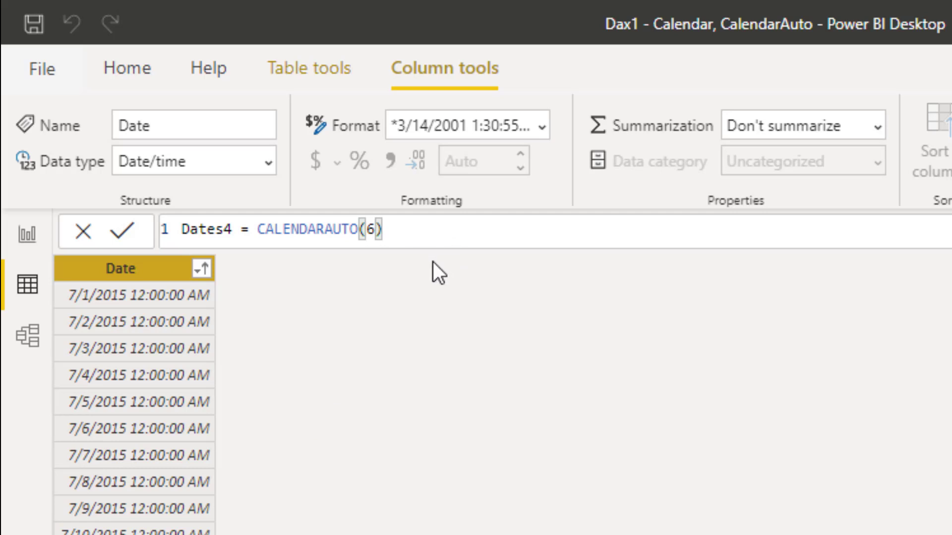
key("alt+Tab")
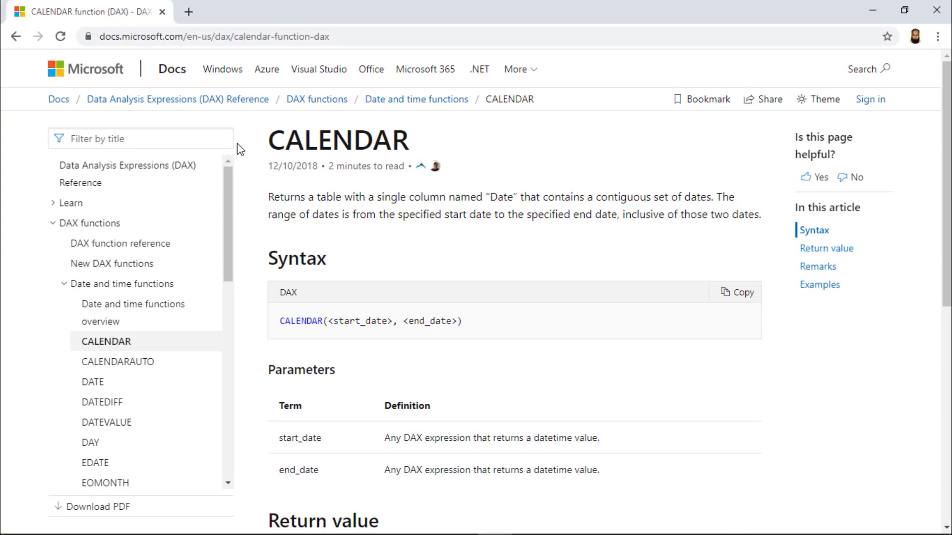
Read the CALENDARAUTO reference syntax and its fiscal_year_end_month parameter (default 12), then return to Power BI
left_click(112, 366)
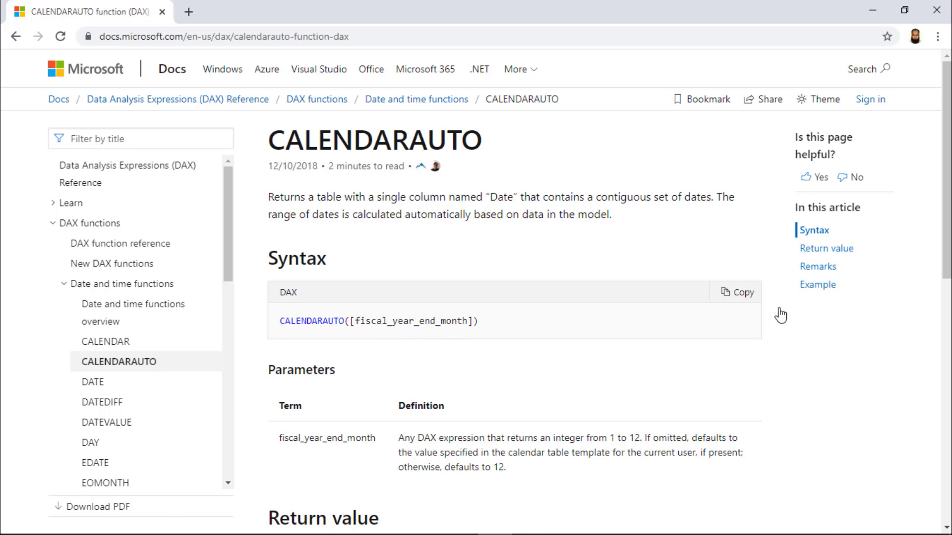
scroll(947, 233, "down", 1)
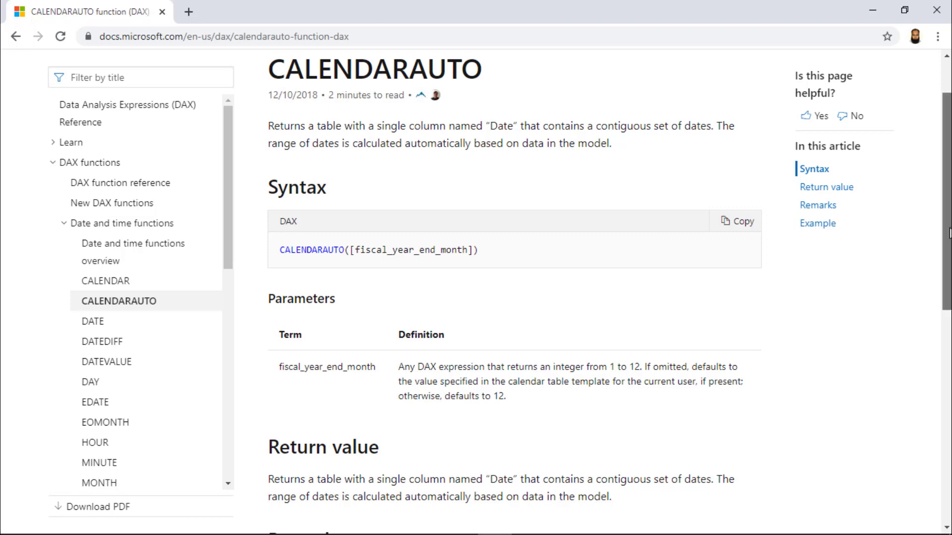
scroll(947, 298, "down", 2)
left_click_drag(947, 305, 947, 197)
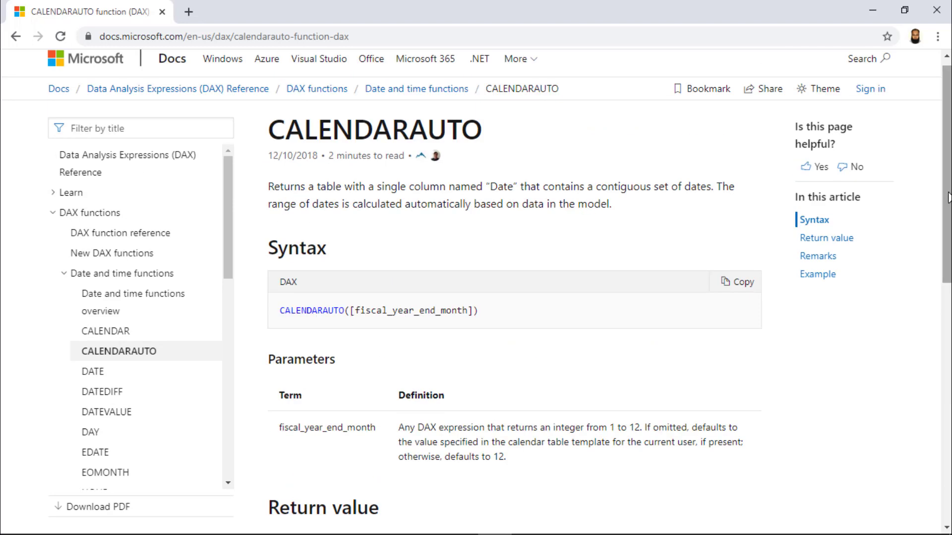
key("alt+Tab")
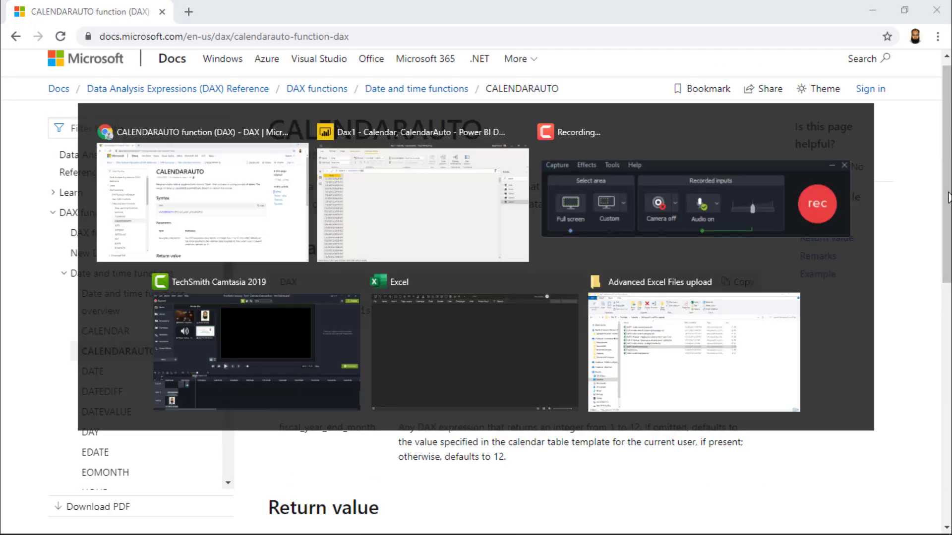